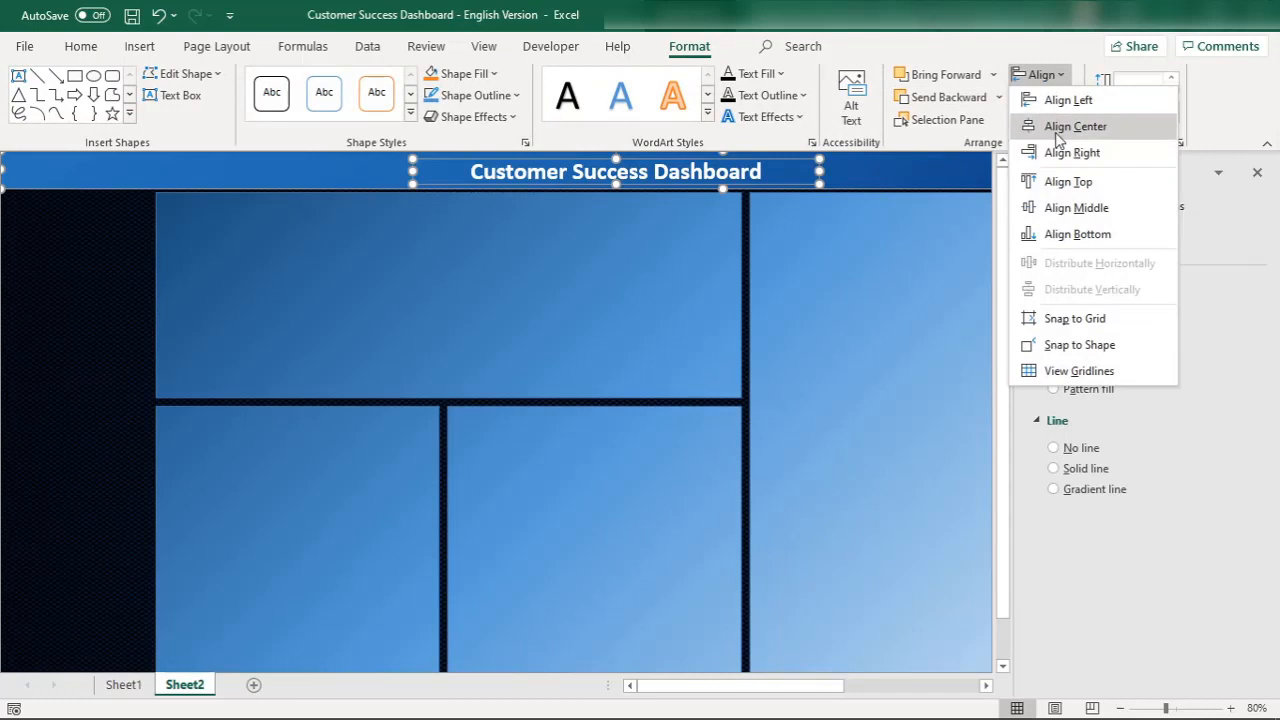
Align the title text vertically to the middle of the header banner, then close the formatting pane and collapse the ribbon.
left_click(1077, 209)
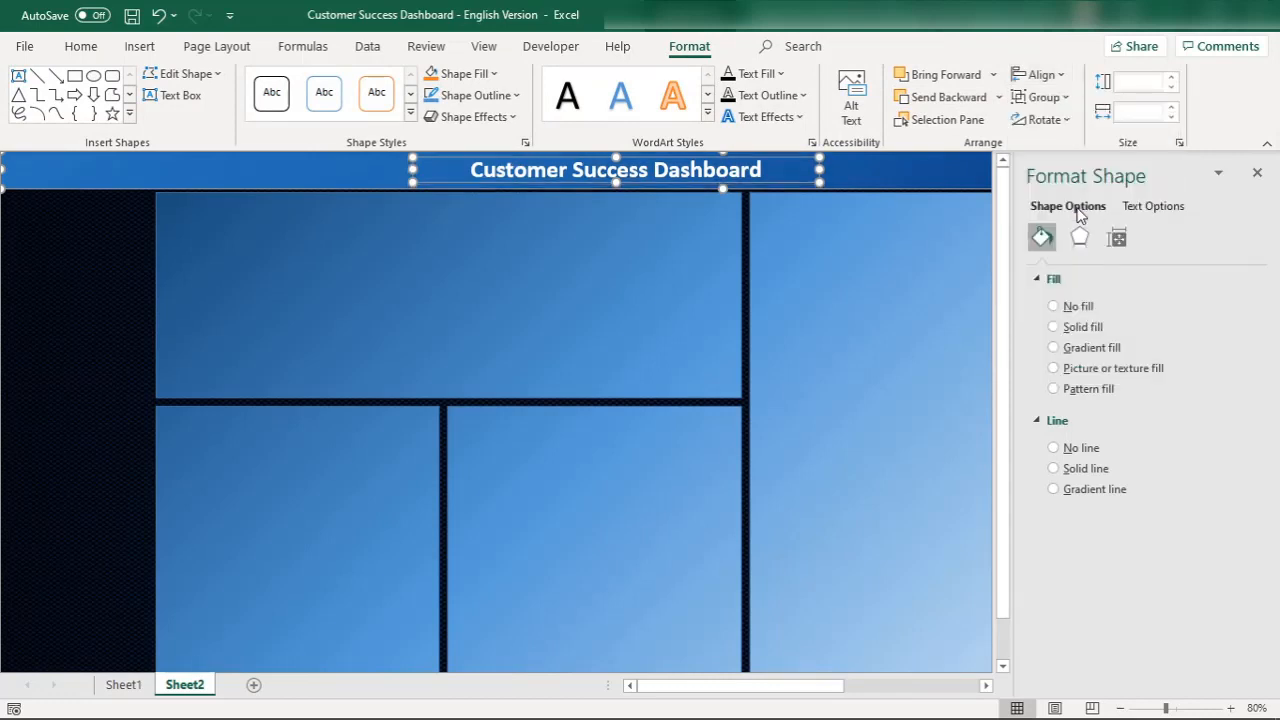
left_click(4, 293)
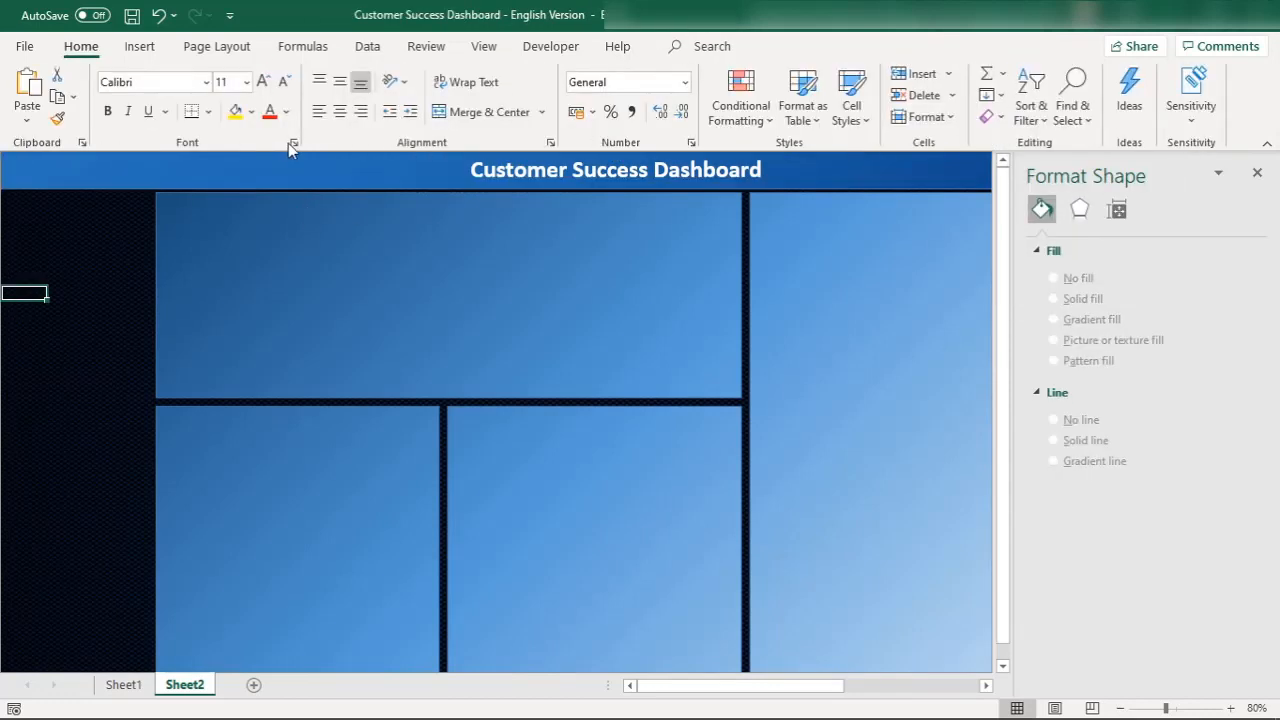
left_click(1257, 174)
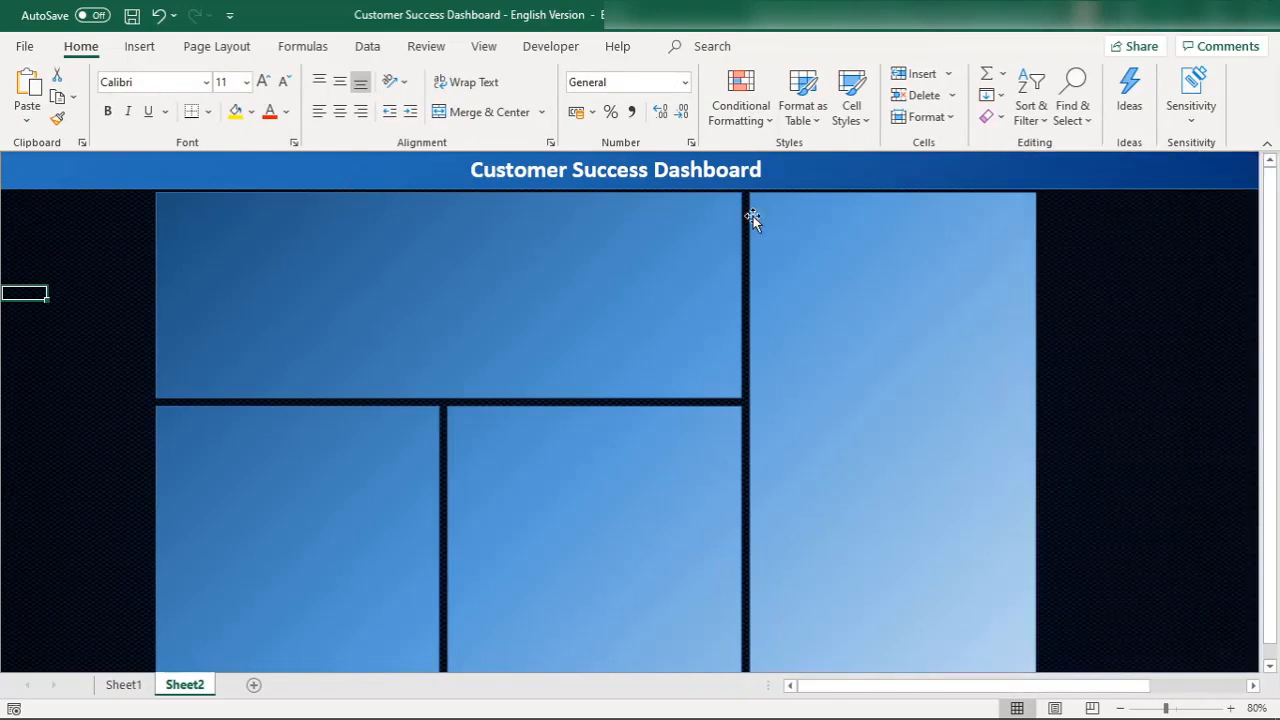
left_click(500, 297)
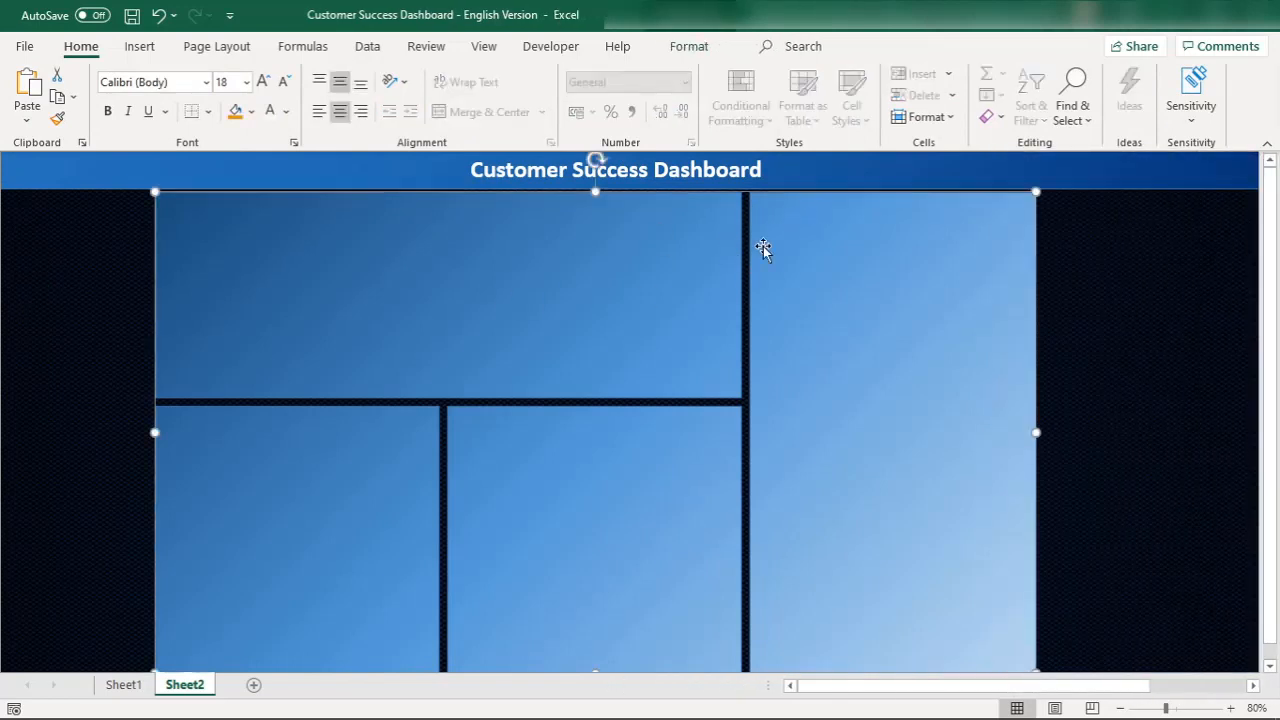
left_click(1268, 145)
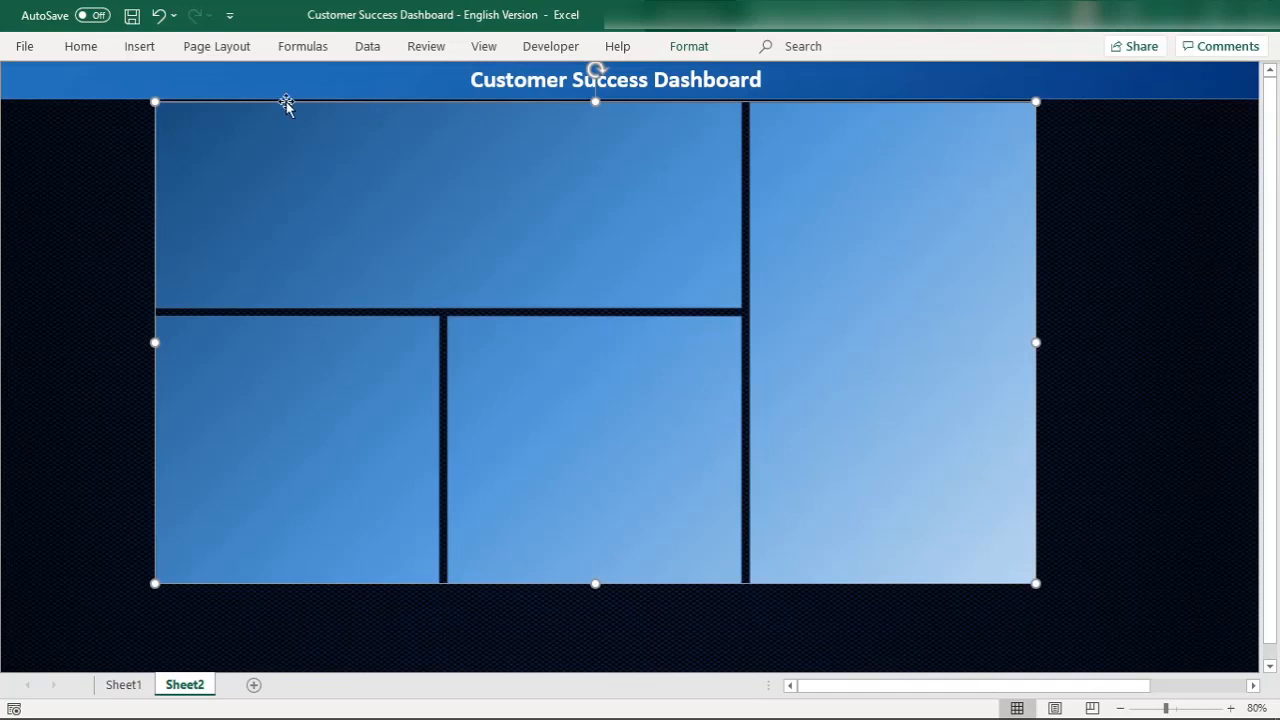
Duplicate the blue header banner, move the copy below the dashboard panels and resize it into a narrower, taller bar.
left_click(80, 80)
key("ctrl+c")
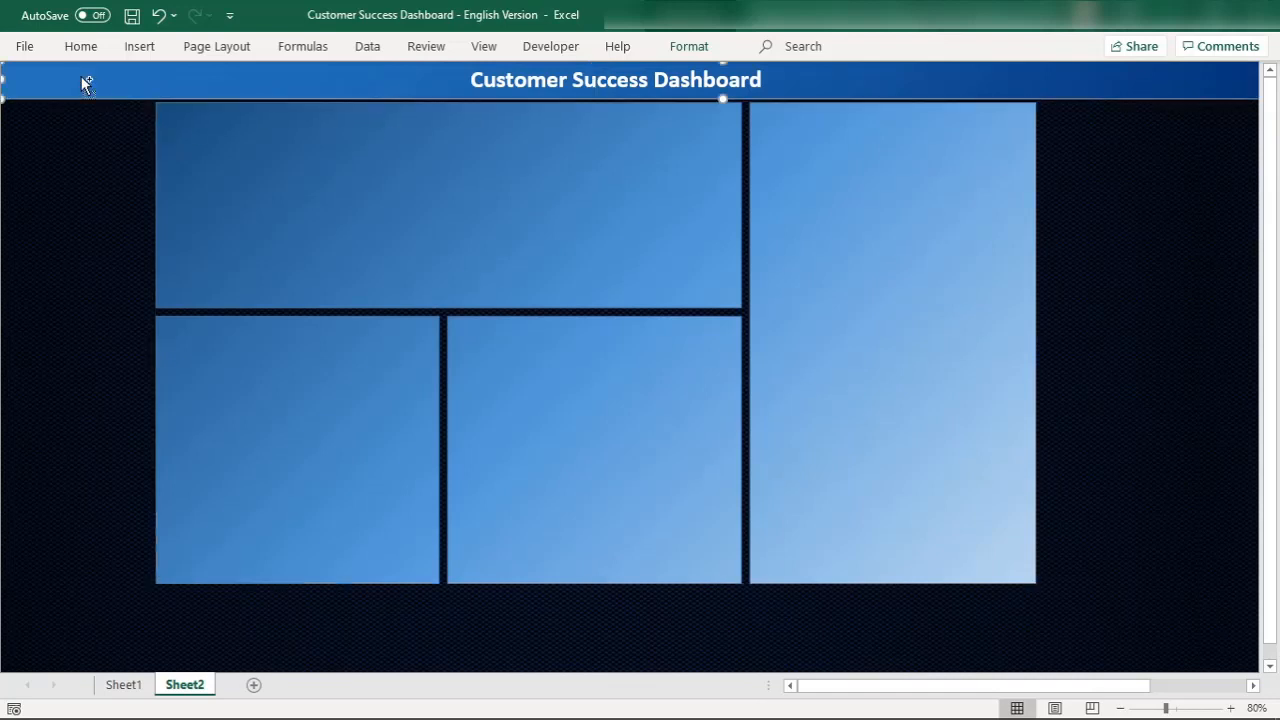
key("ctrl+v")
left_click_drag(87, 103, 544, 508)
left_click_drag(643, 551, 214, 577)
left_click_drag(599, 533, 600, 544)
left_click_drag(547, 613, 549, 639)
Nudge the copied bar to just beneath the panels and match its left and right edges to the panel block.
key("Down")
key("Down")
key("Down")
key("Up")
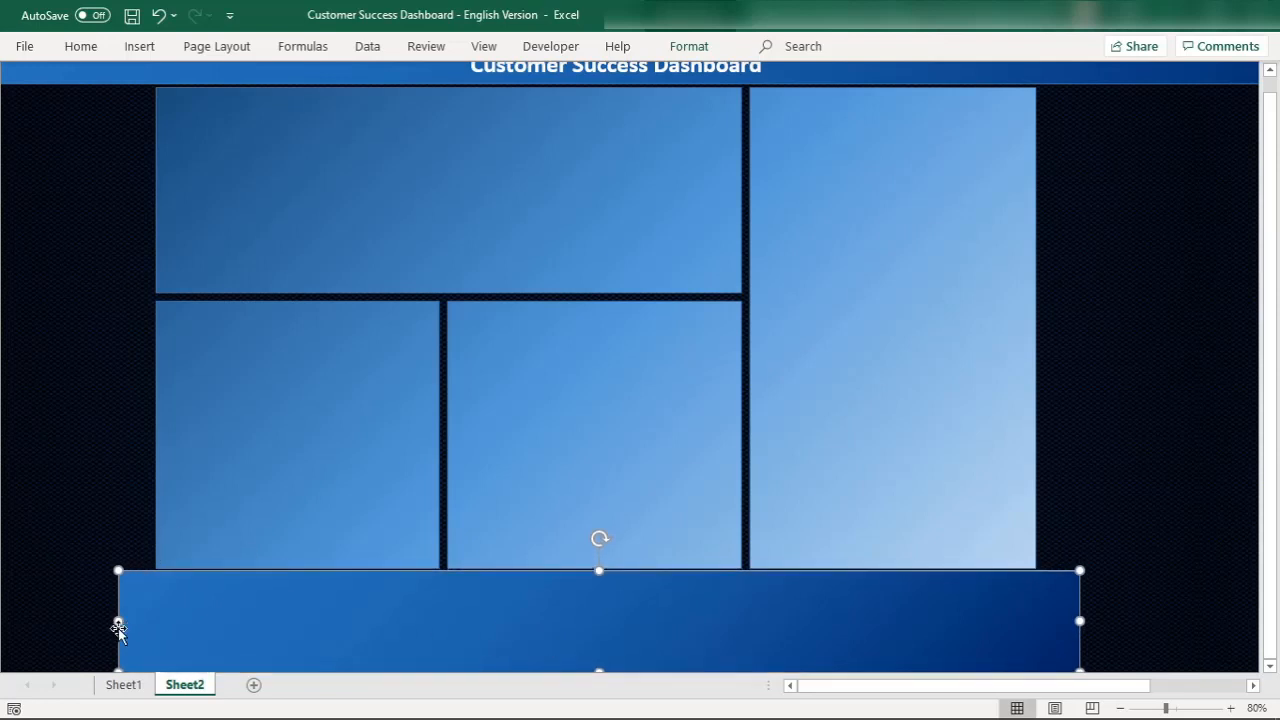
left_click_drag(118, 621, 154, 620)
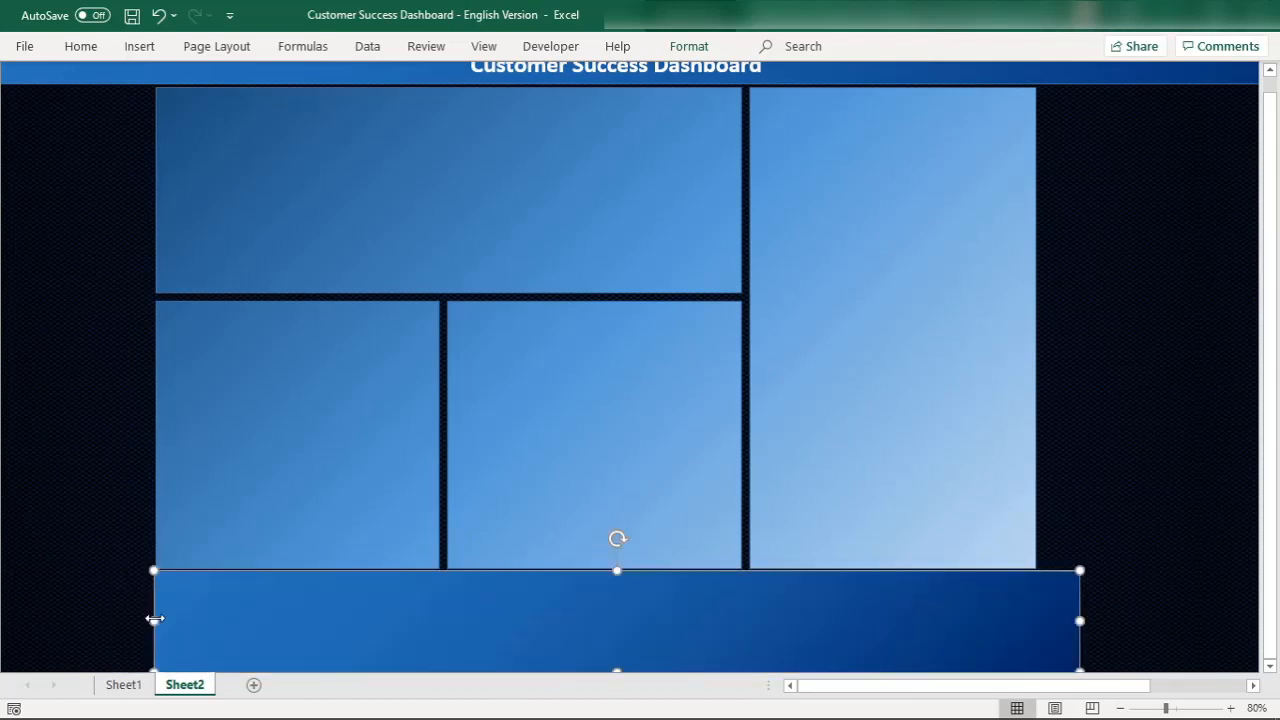
left_click_drag(1080, 620, 1037, 620)
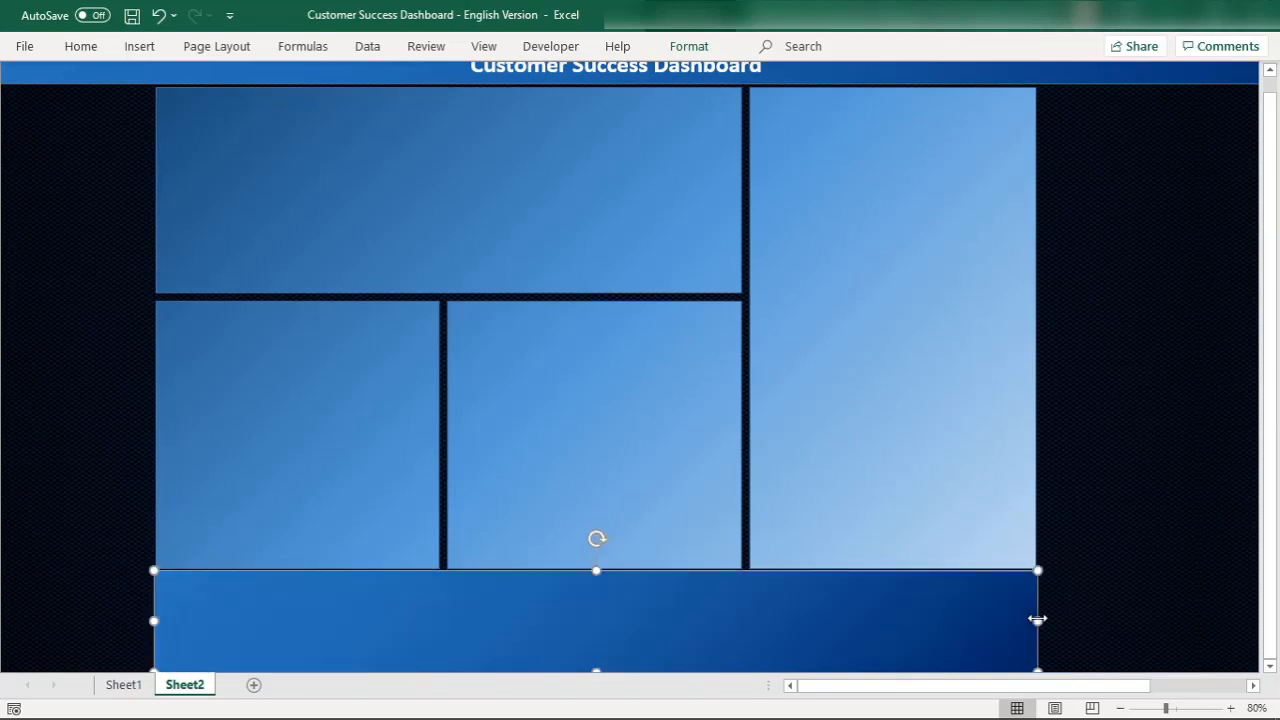
Recolour the bottom bar's gradient to dark greys, with the last stop set to black at 15% brightness.
right_click(803, 604)
key("Escape")
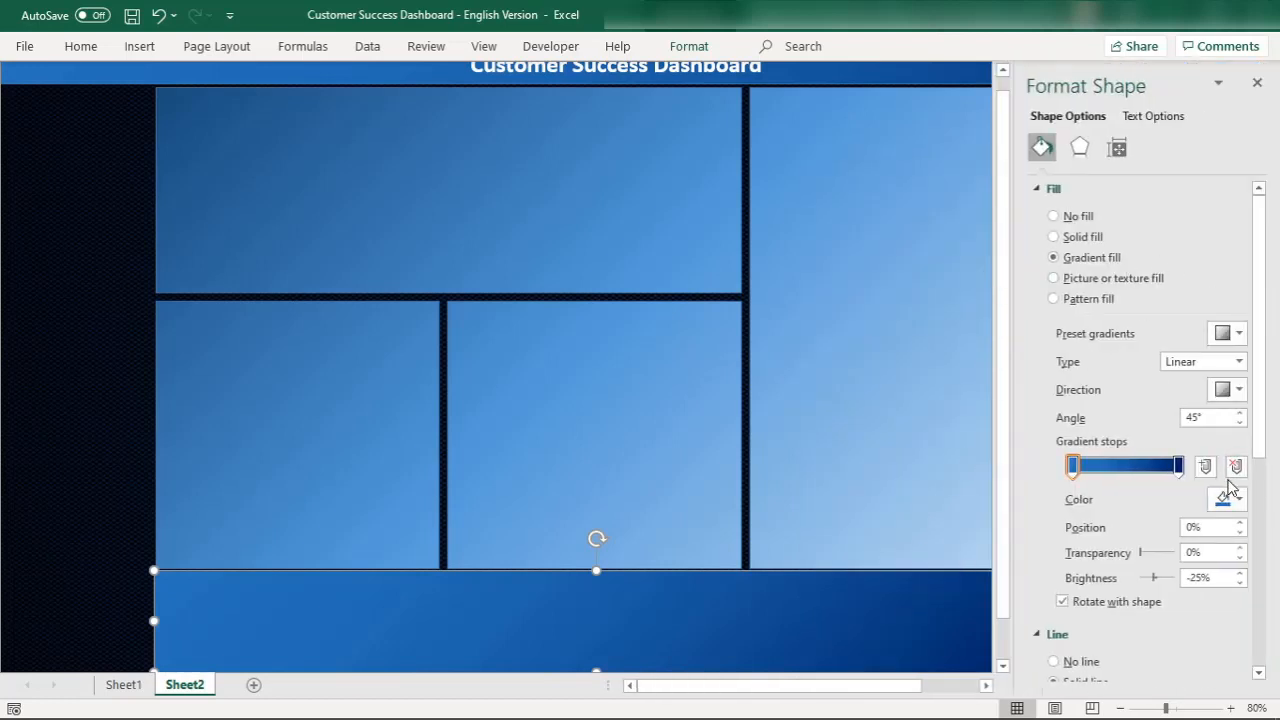
left_click(1228, 500)
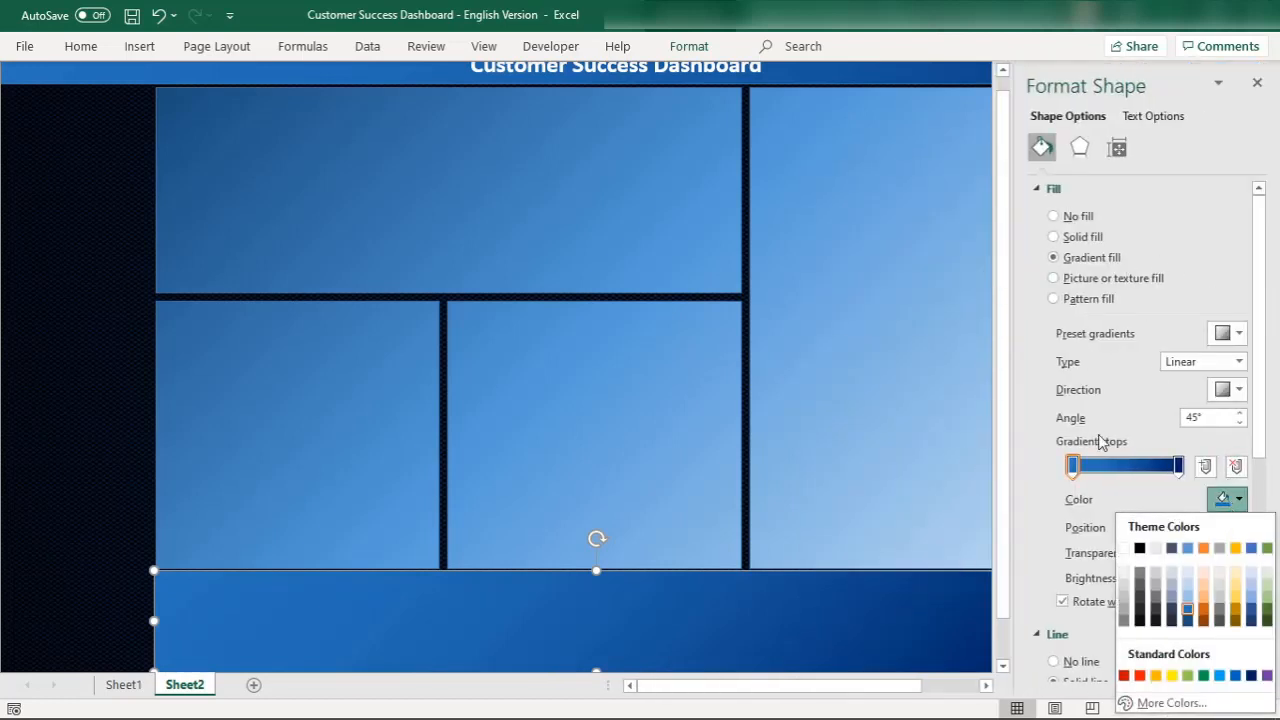
left_click(1143, 607)
left_click(1178, 467)
left_click(1232, 500)
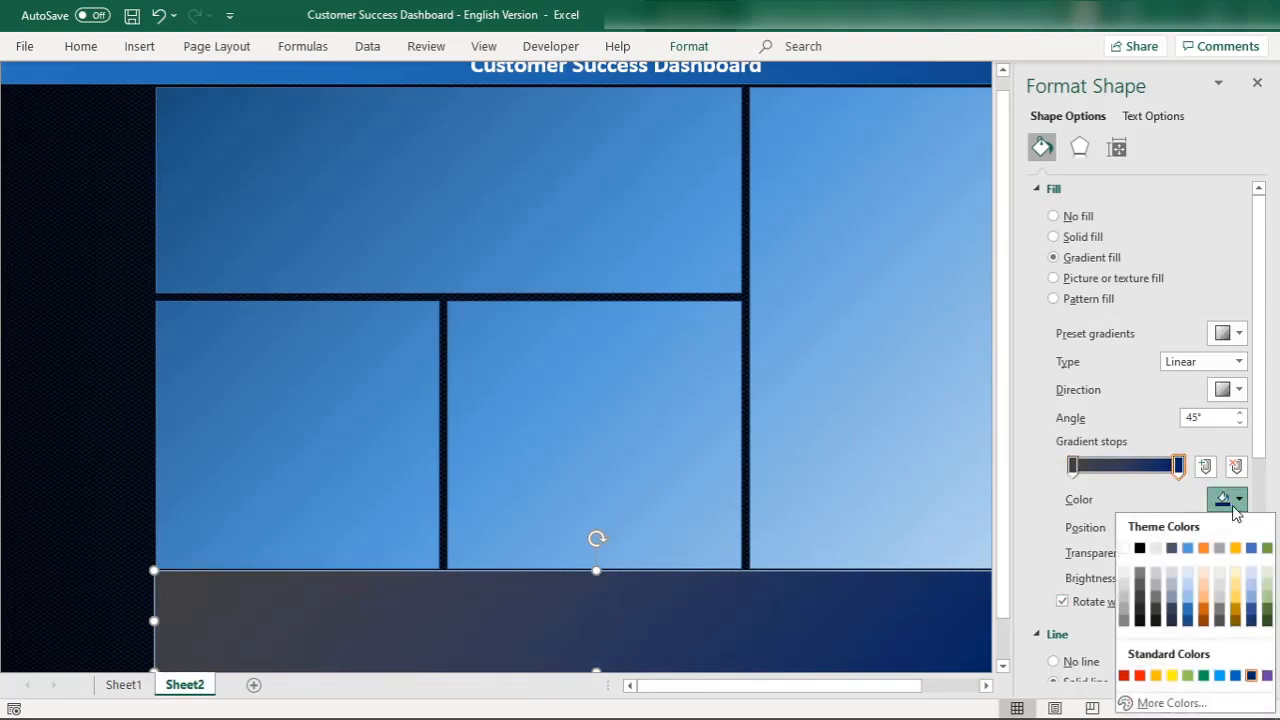
left_click(1140, 572)
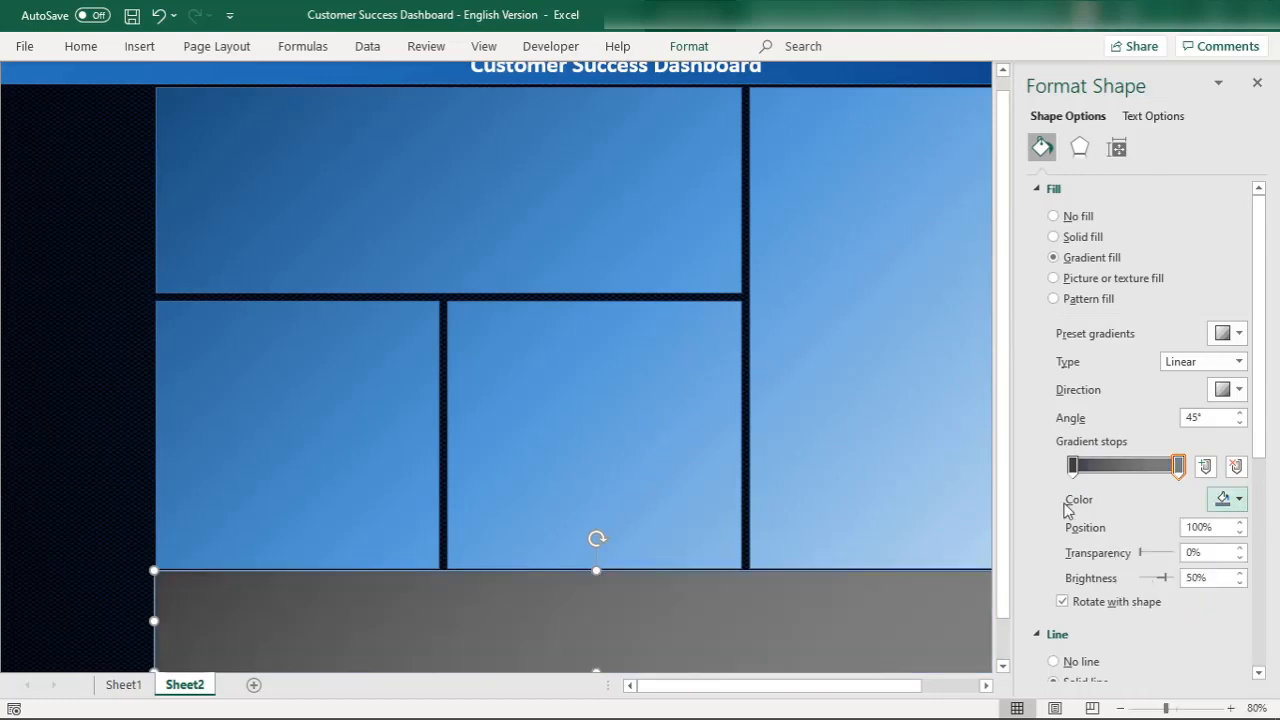
left_click(1226, 500)
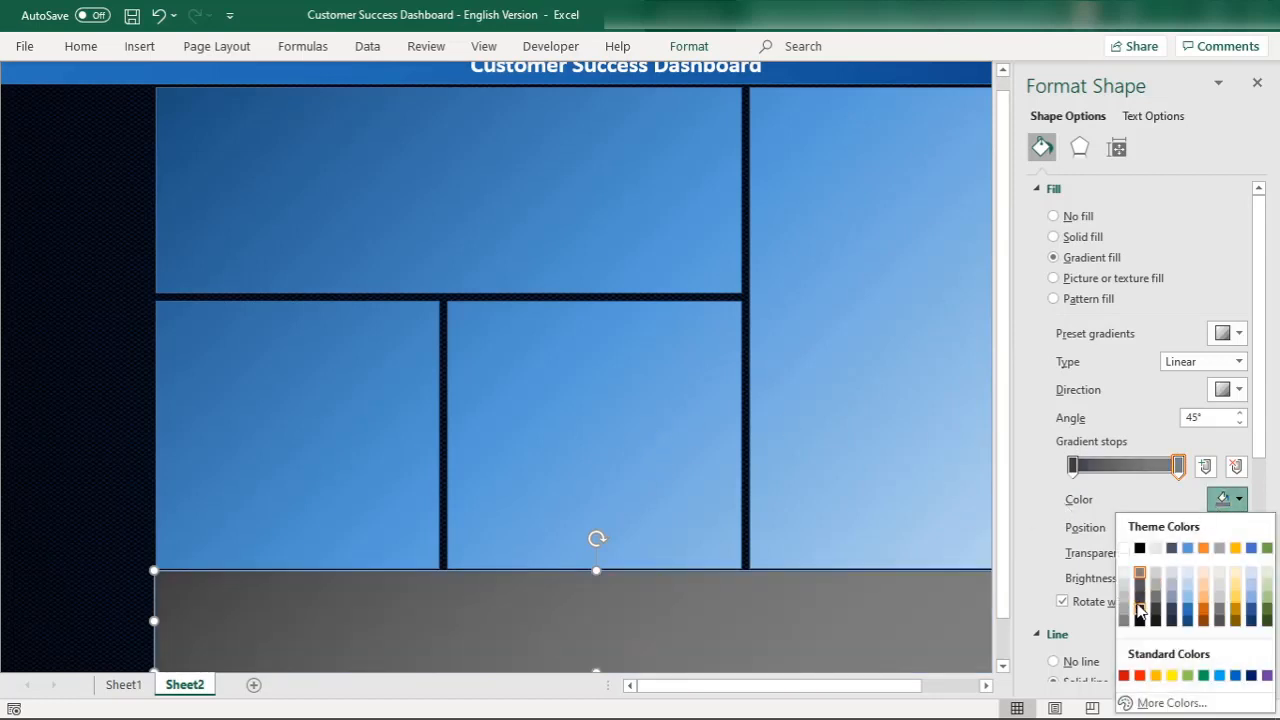
left_click(1140, 612)
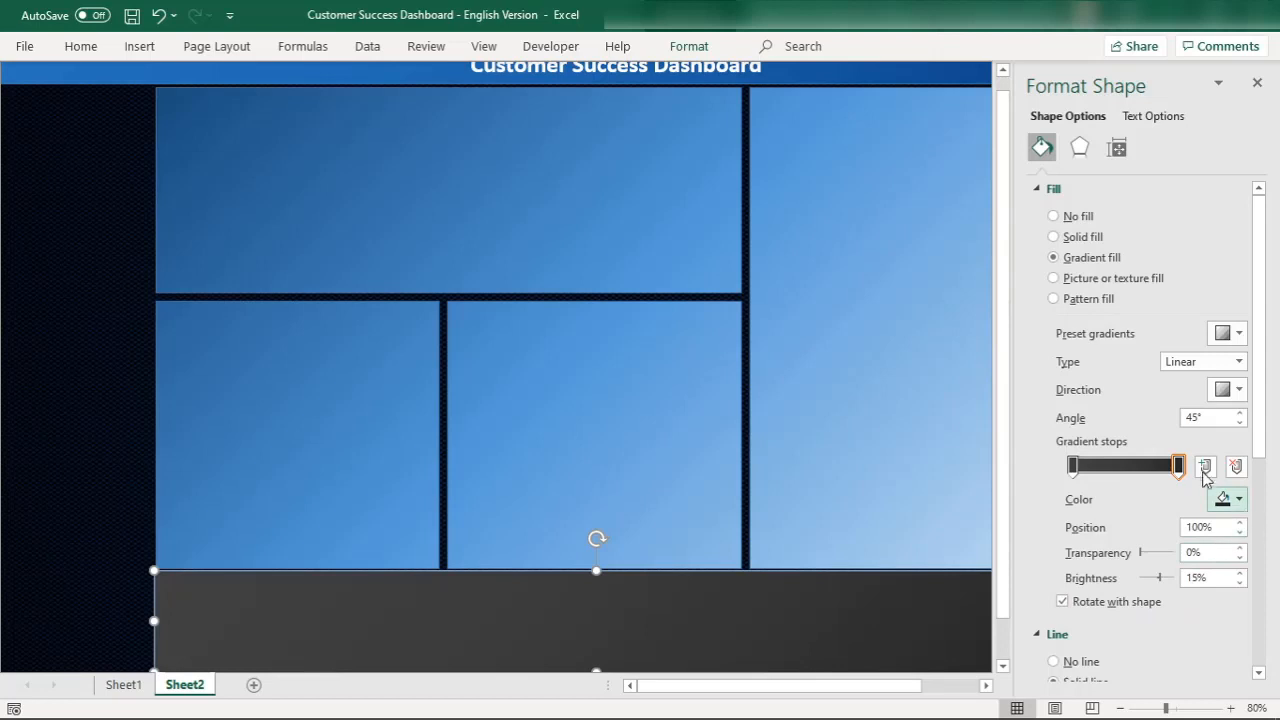
Set the bottom bar's first gradient stop to black at 35% brightness and 43% transparency.
left_click(1073, 465)
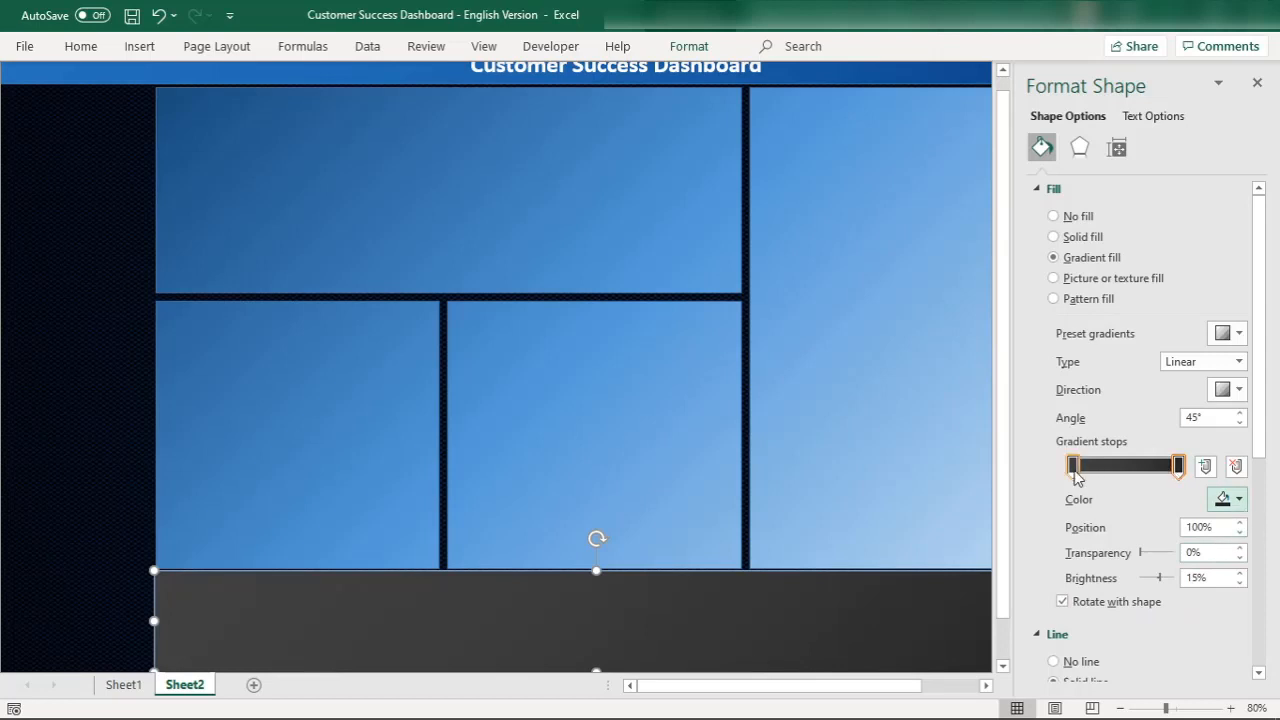
left_click(1234, 505)
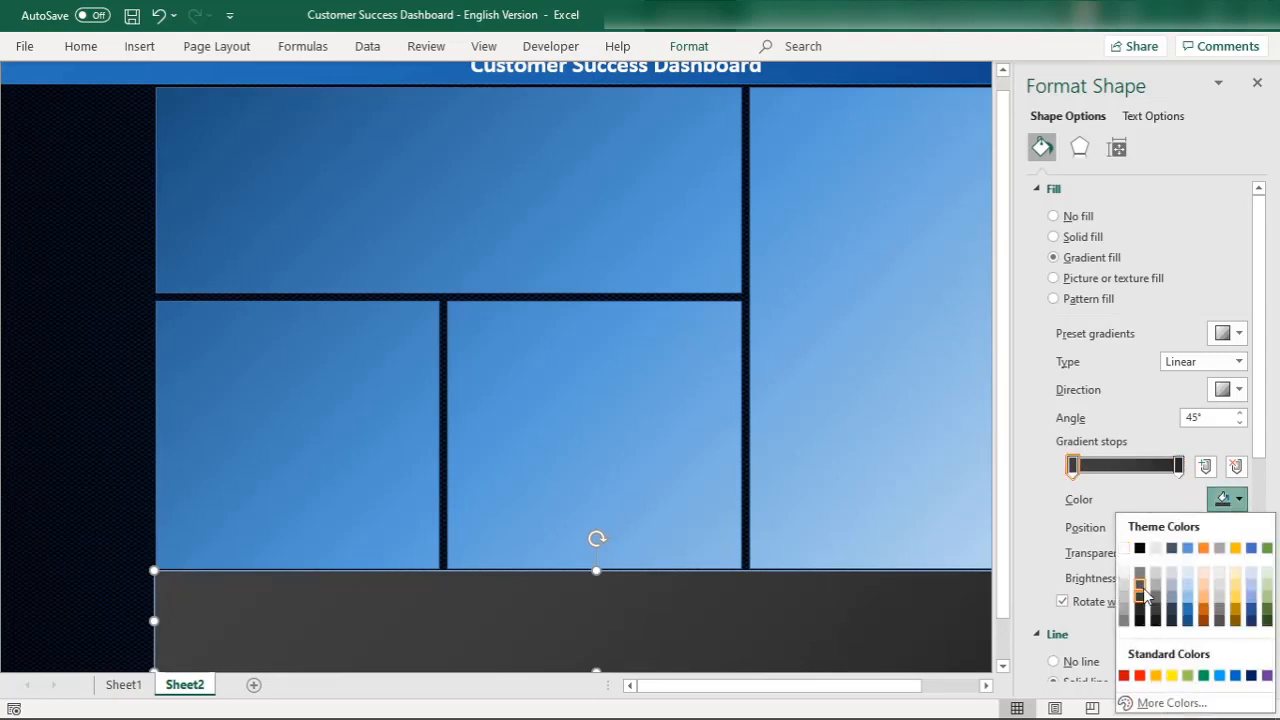
left_click(1145, 595)
left_click(54, 360)
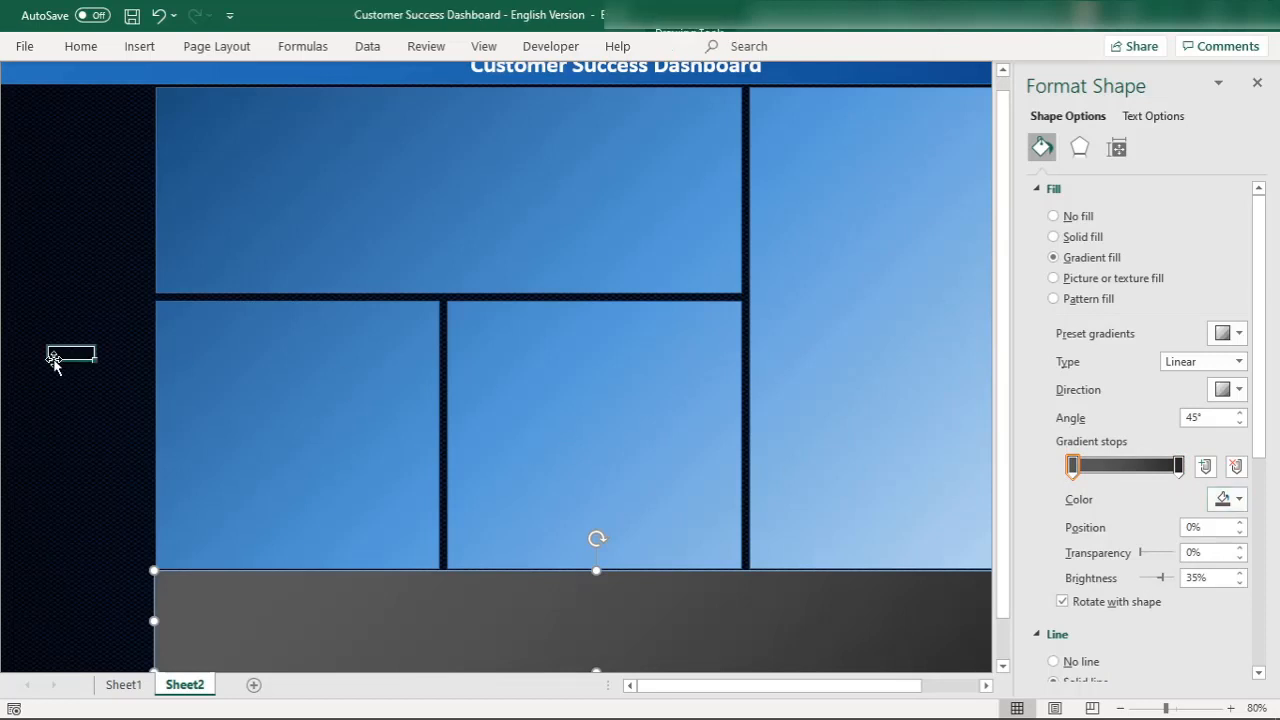
left_click(240, 600)
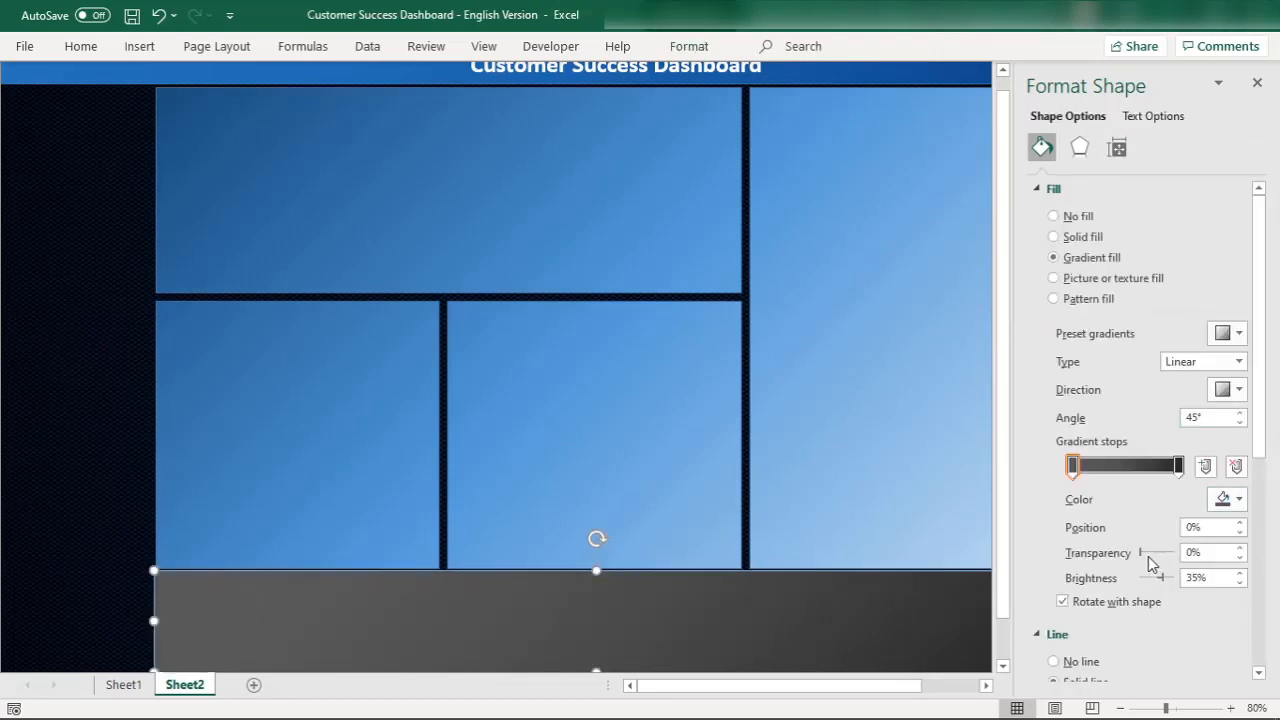
left_click_drag(1141, 558, 1155, 556)
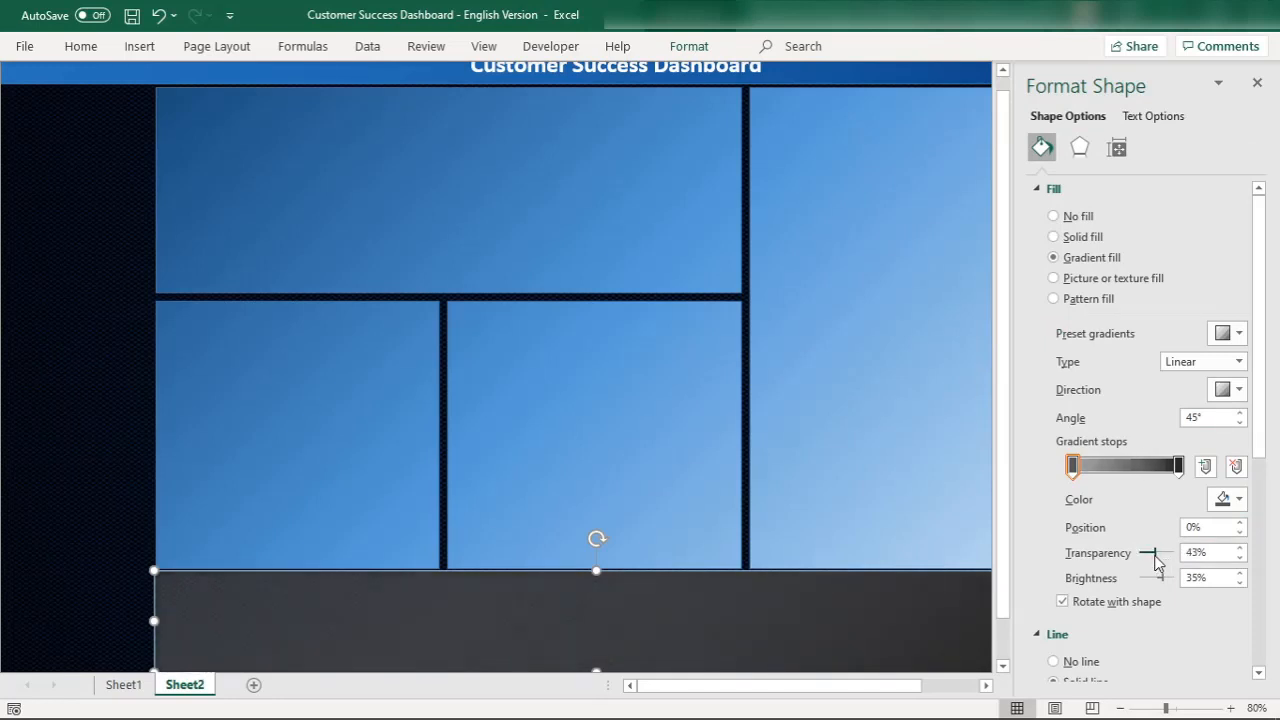
Set the first gradient stop of the header banner to 31% transparency and close the formatting pane.
left_click(452, 86)
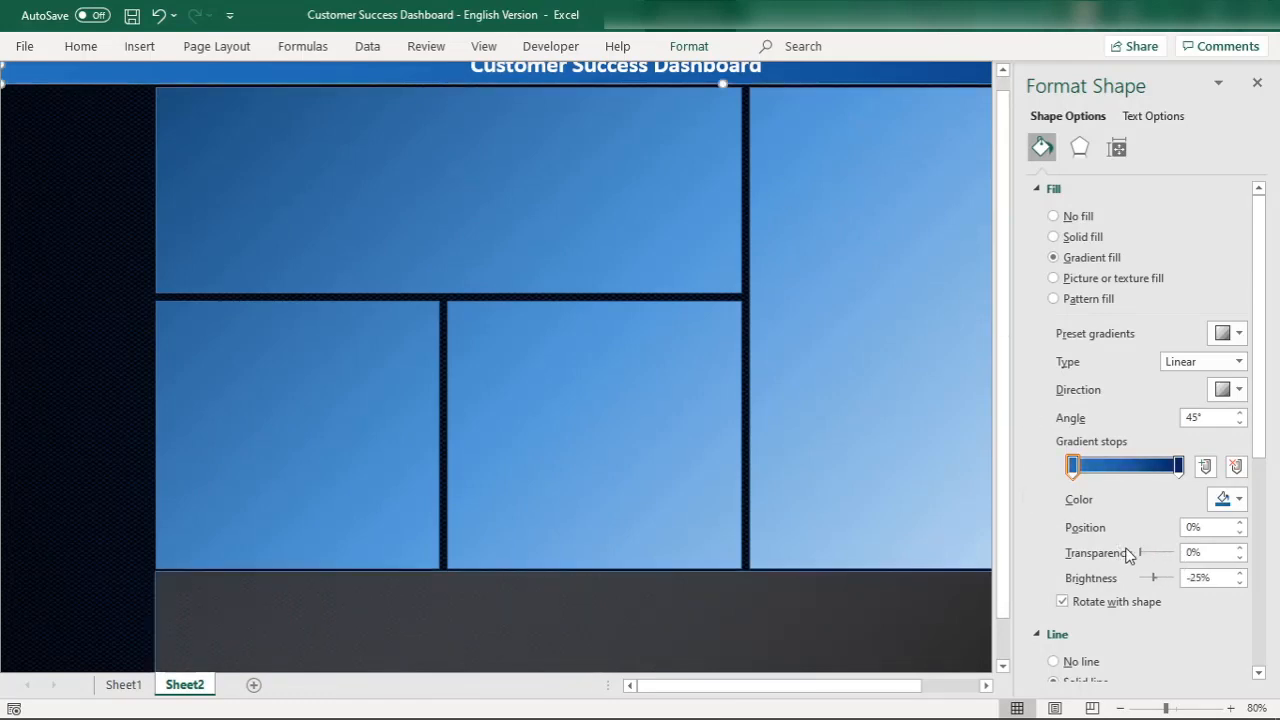
left_click_drag(1140, 556, 1151, 549)
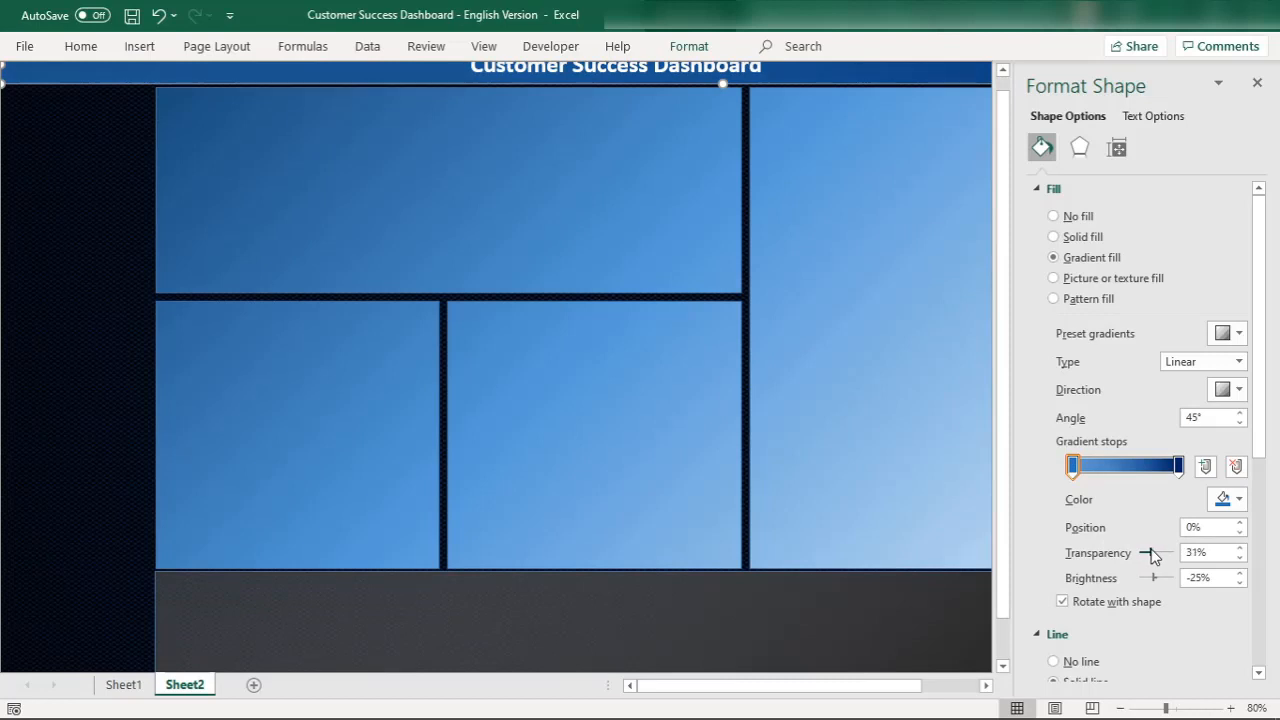
left_click(1257, 81)
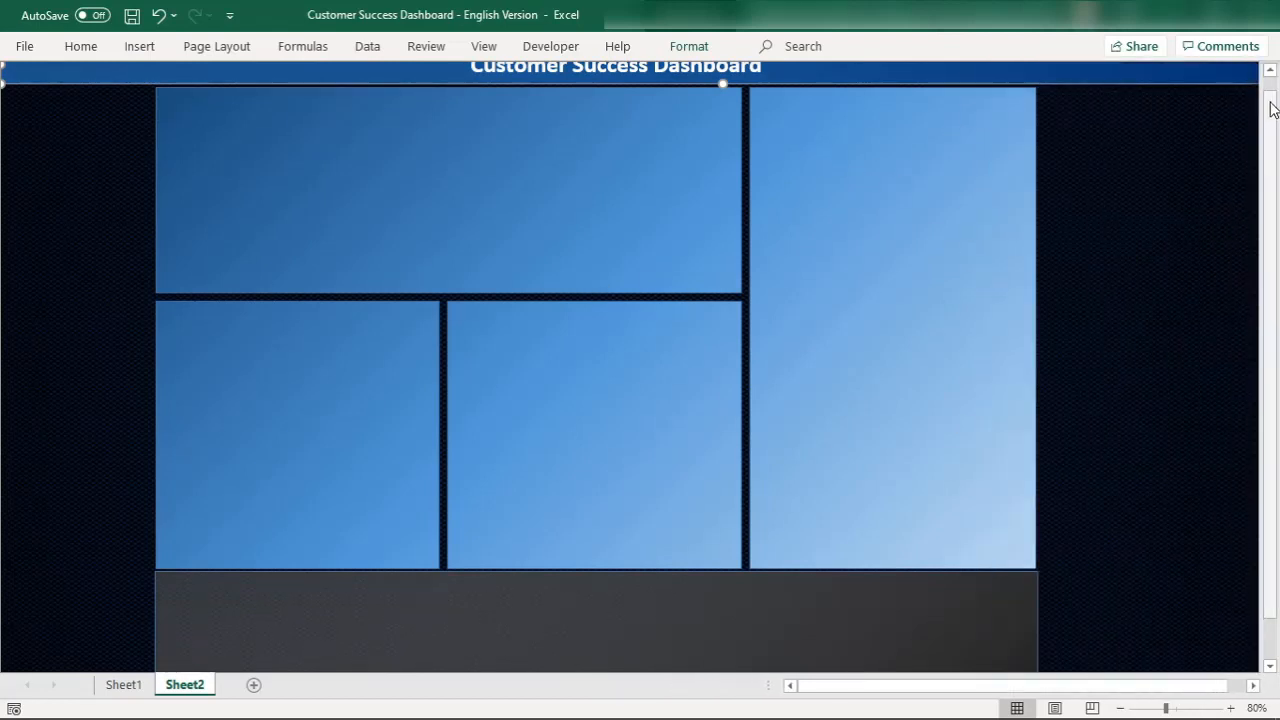
left_click(1270, 70)
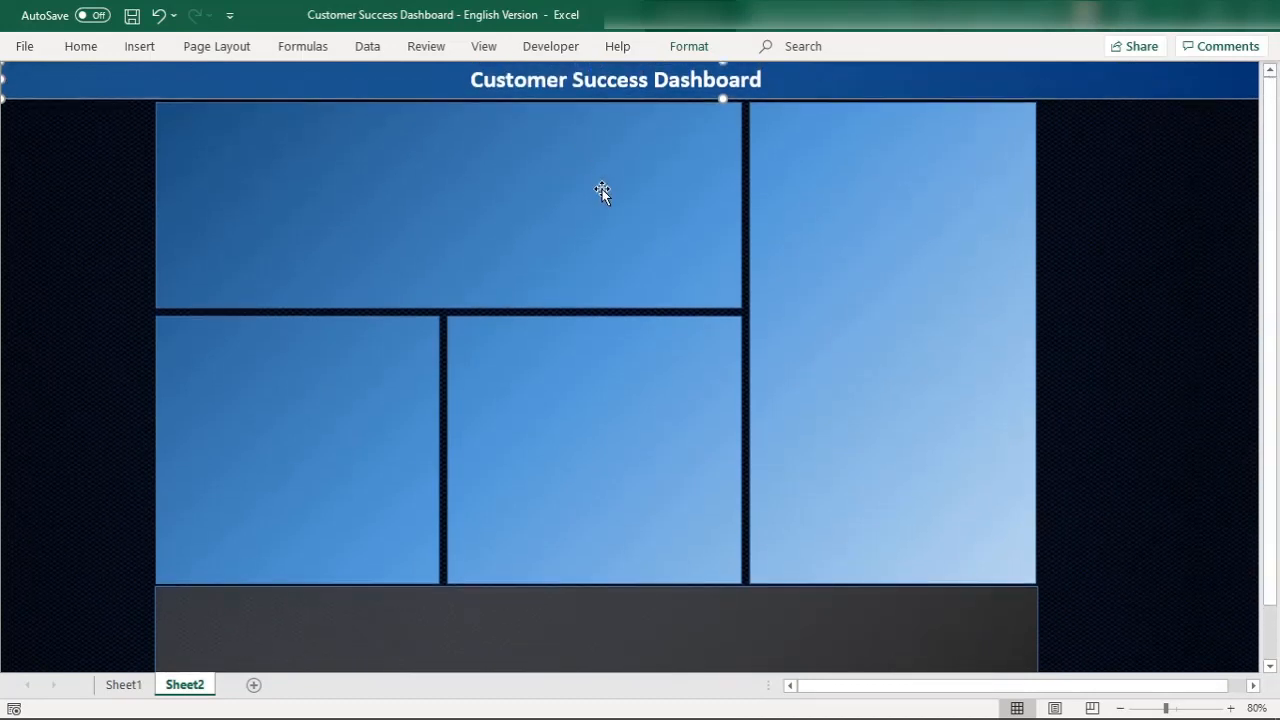
left_click(3, 233)
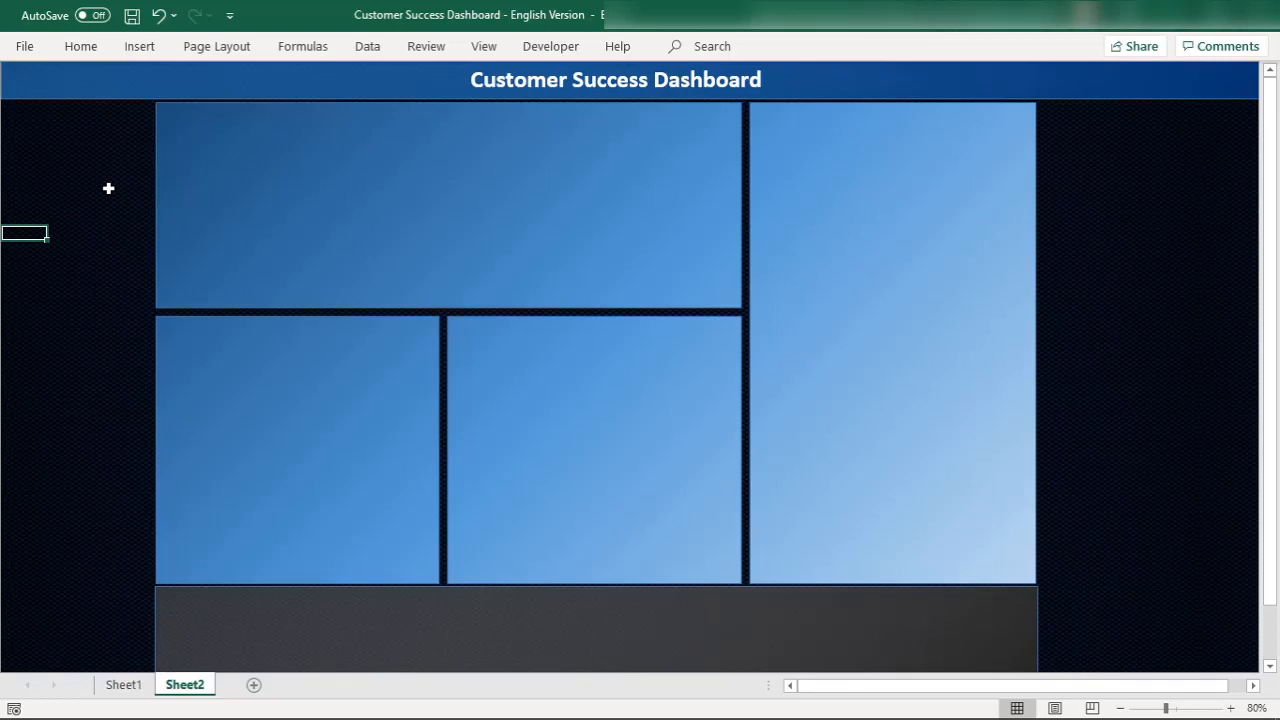
left_click(367, 218)
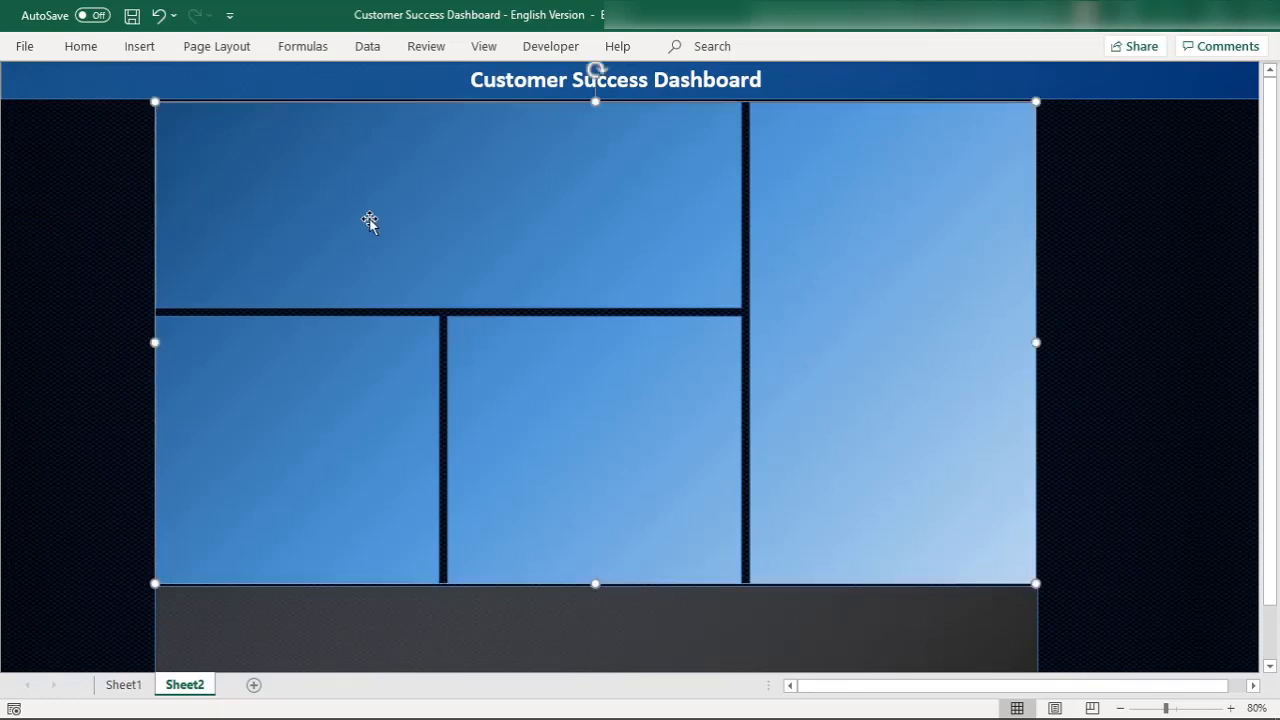
left_click(398, 89)
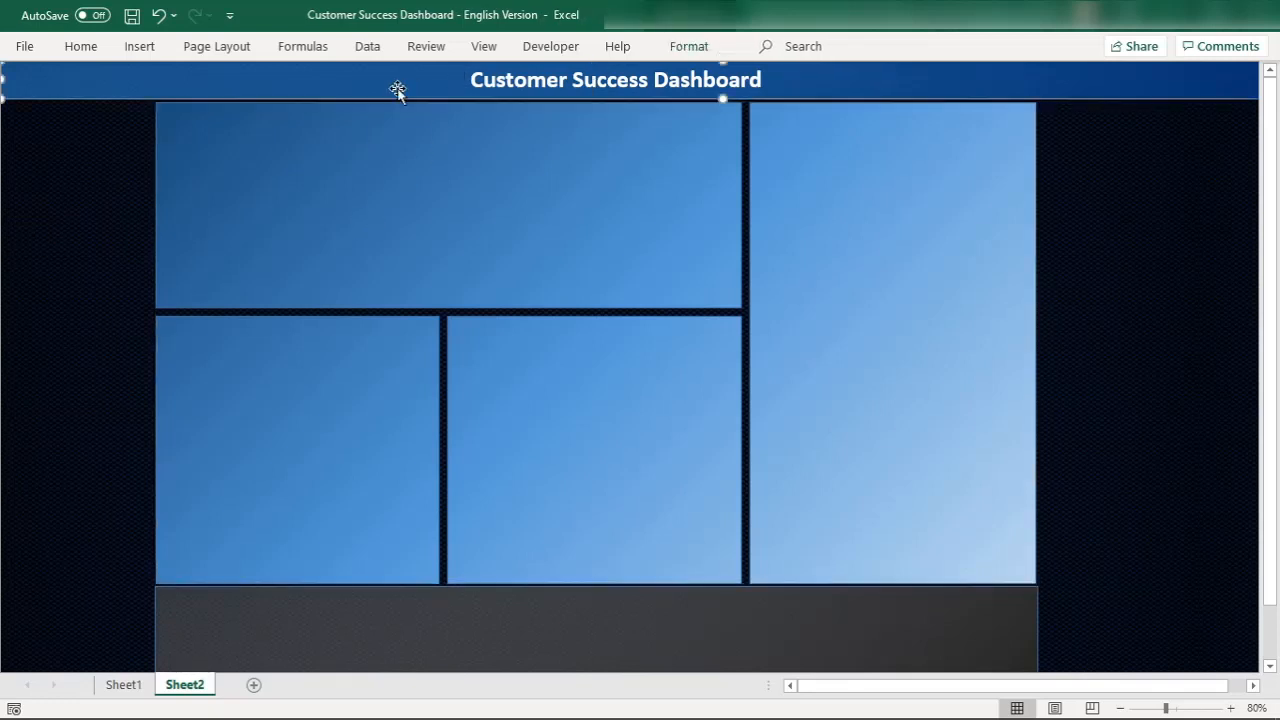
left_click(432, 601)
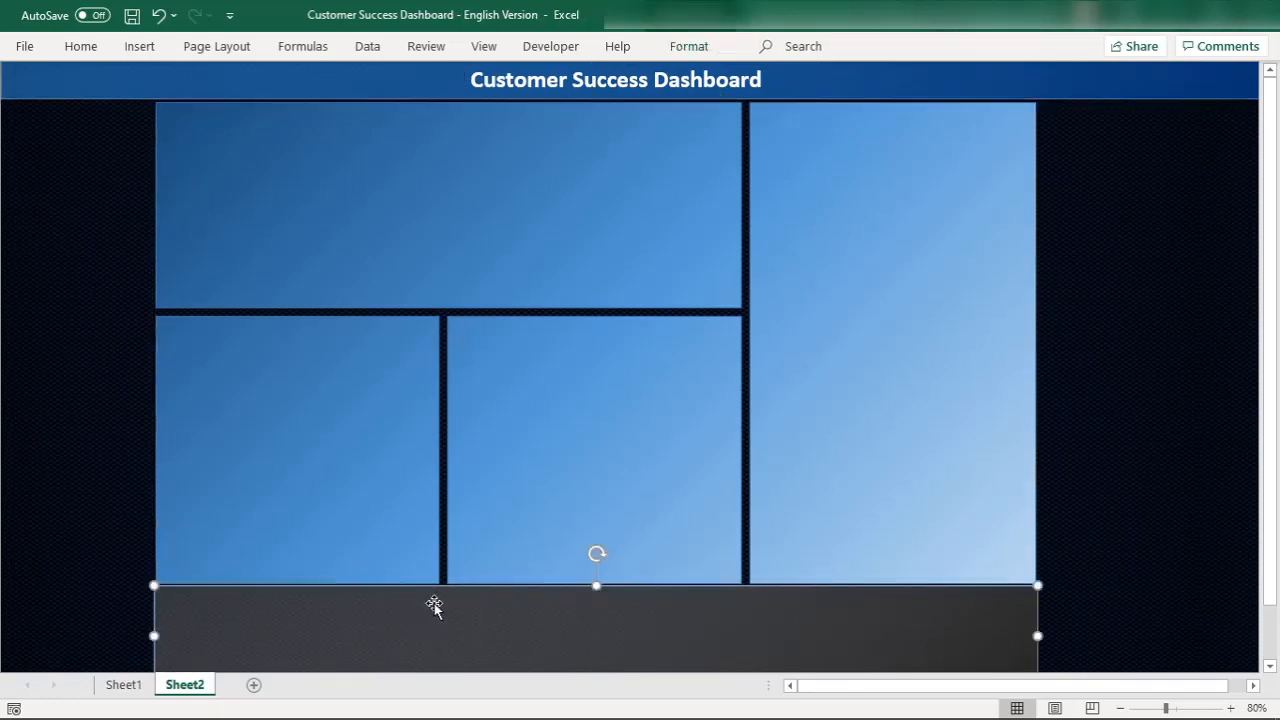
left_click(576, 495)
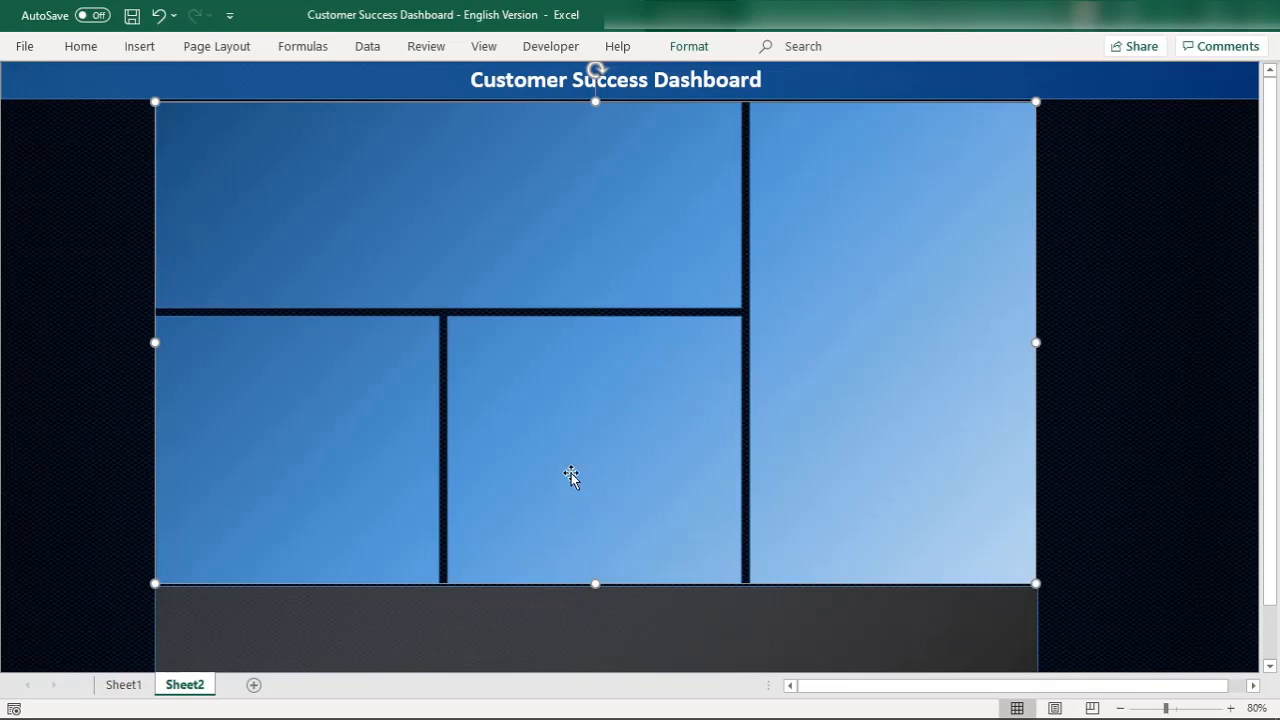
left_click(100, 218)
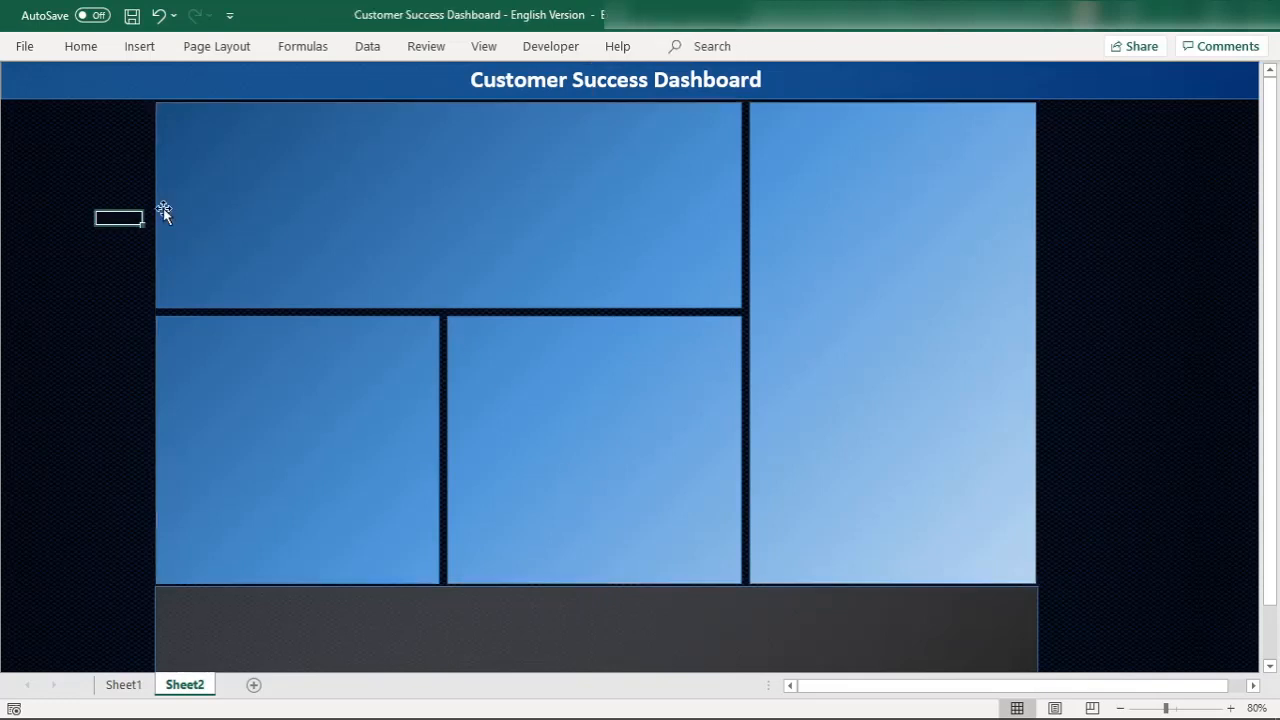
Set the first gradient stop of the four-panel shape to 25% transparency.
left_click(319, 191)
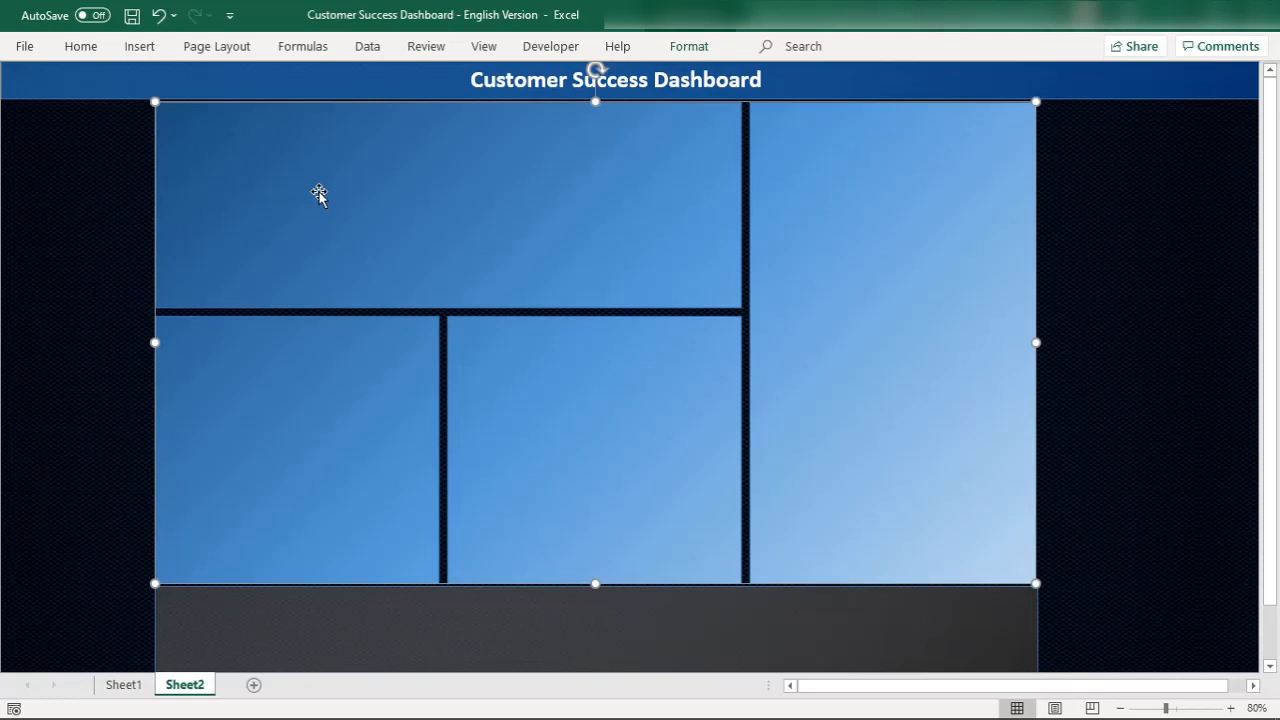
right_click(554, 219)
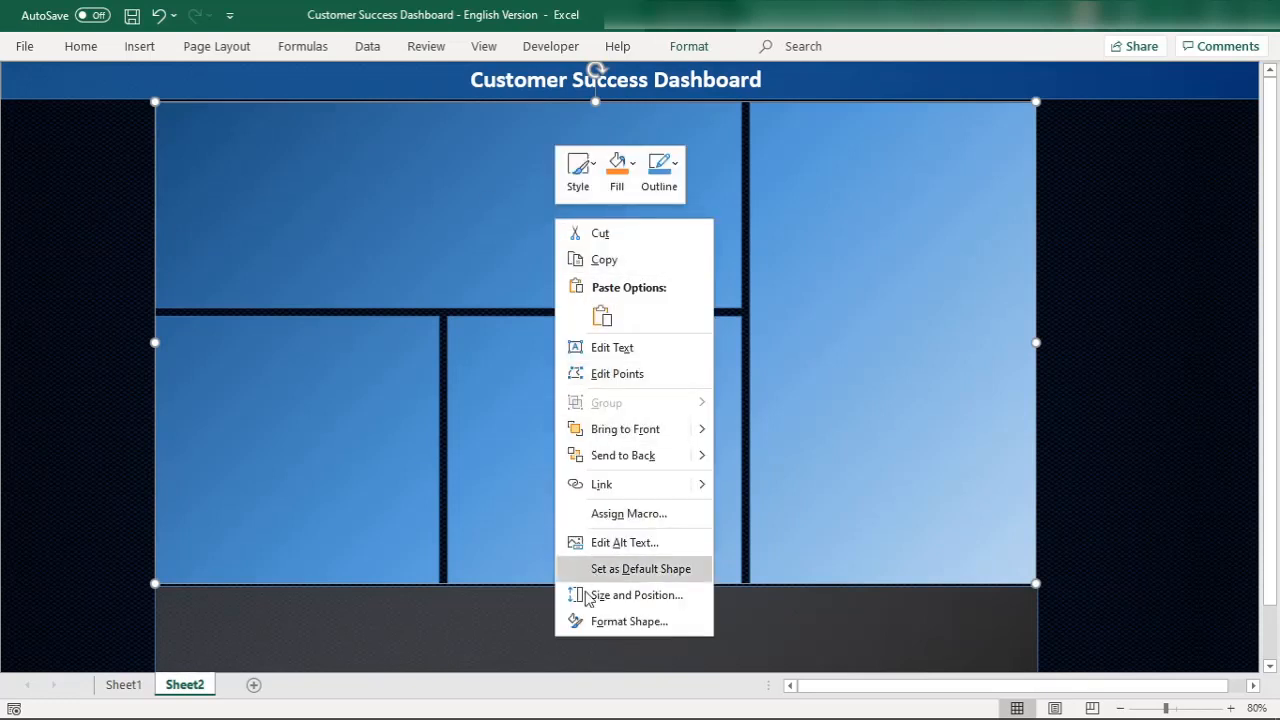
left_click(609, 619)
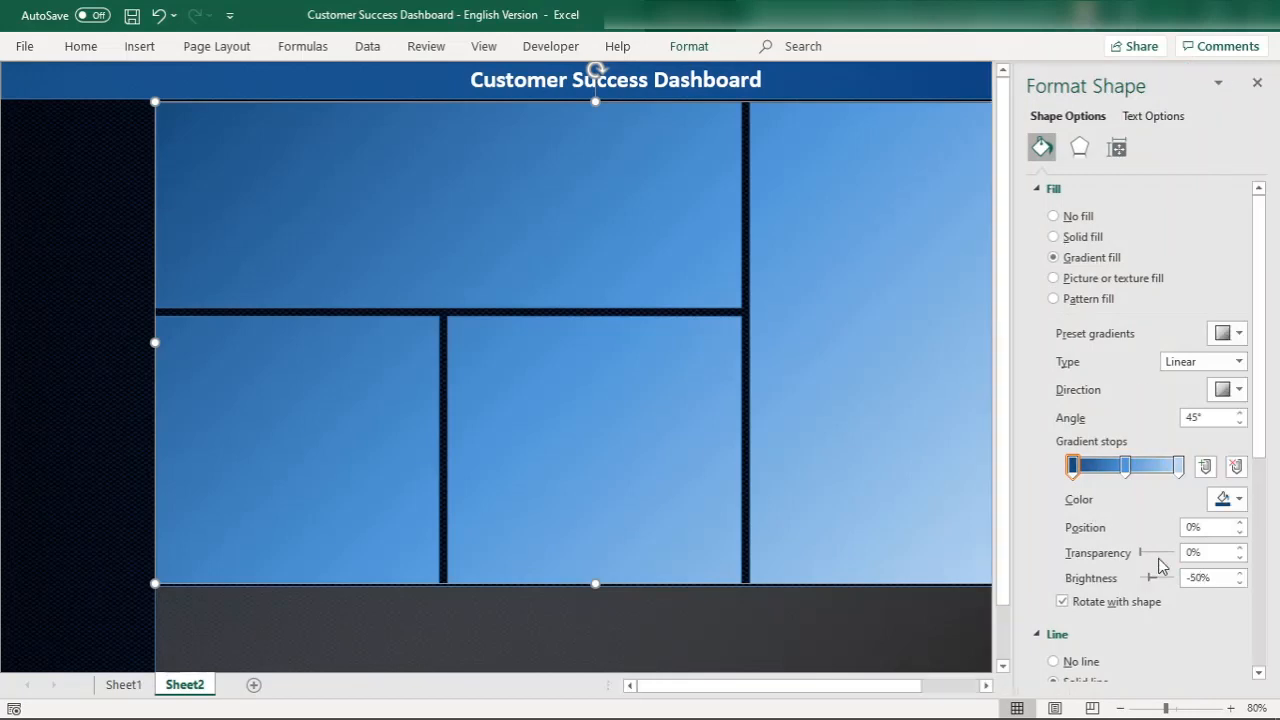
mouse_move(1141, 556)
left_mouse_down()
mouse_move(1174, 556)
mouse_move(1148, 556)
left_mouse_up()
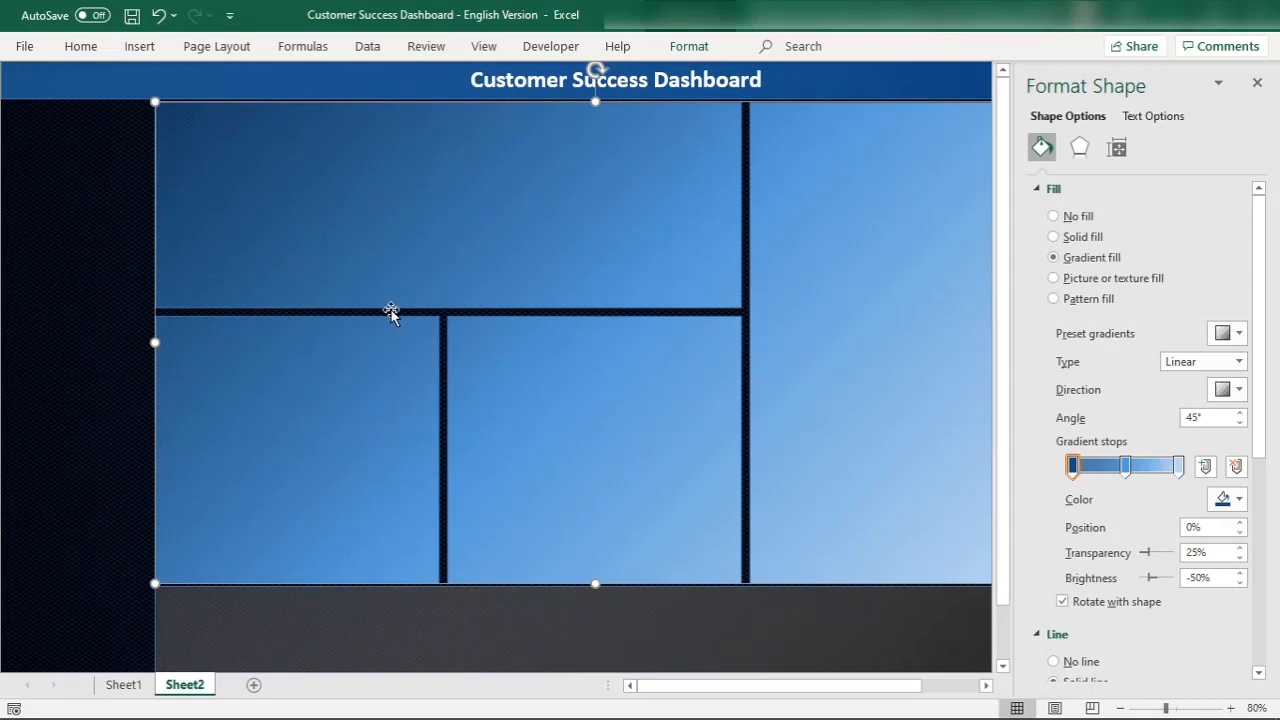
Set the panel shape's middle gradient stop to 29% transparency and its last stop to 30%, then close the formatting pane.
left_click(1126, 466)
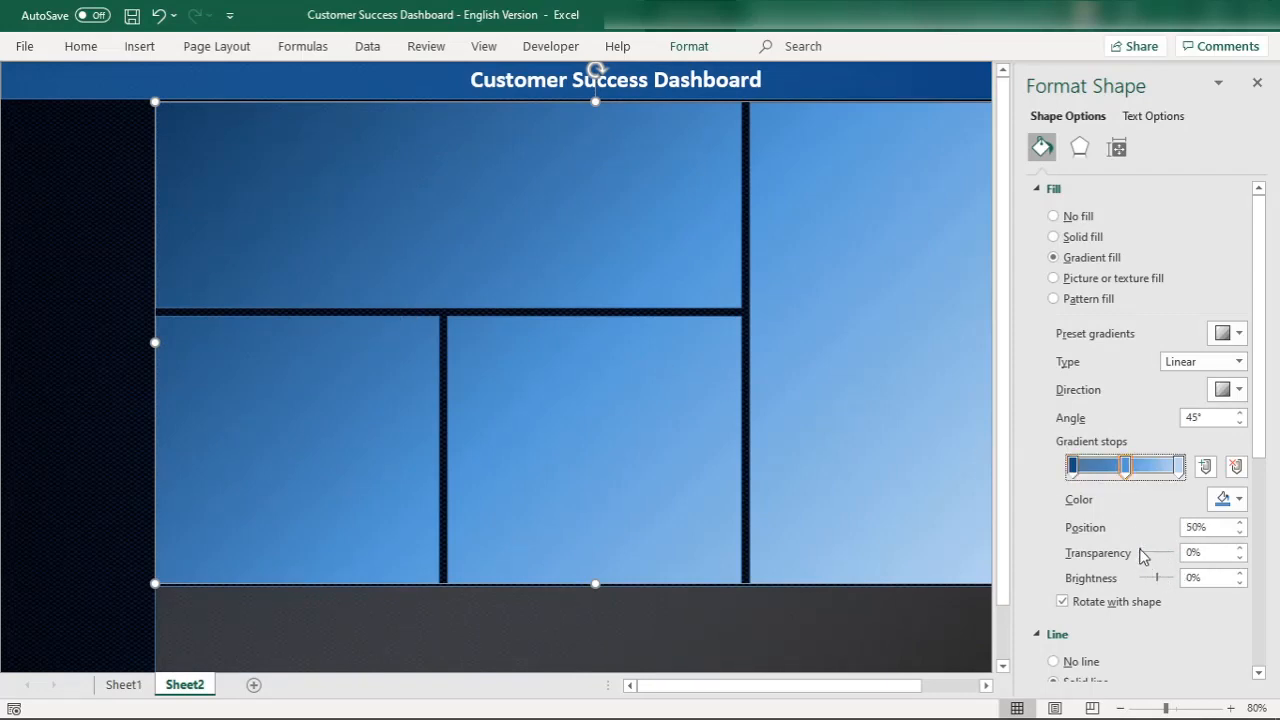
left_click_drag(1142, 555, 1150, 554)
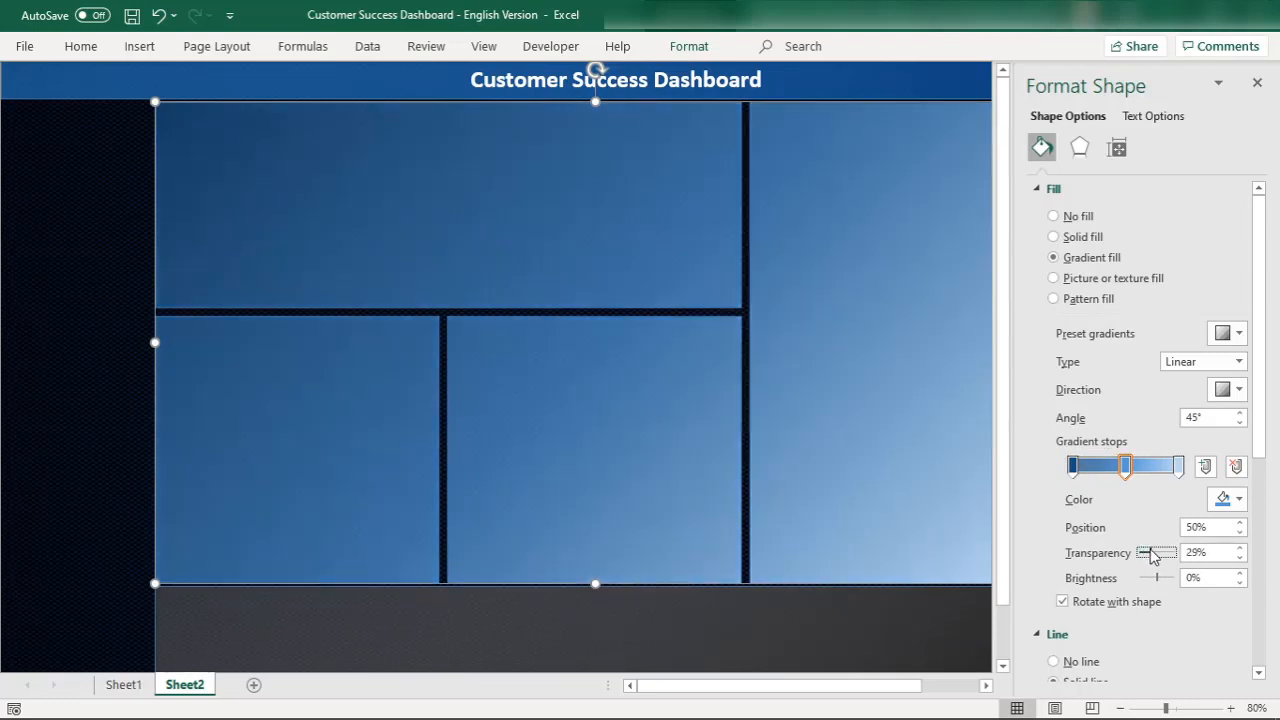
left_click(1178, 466)
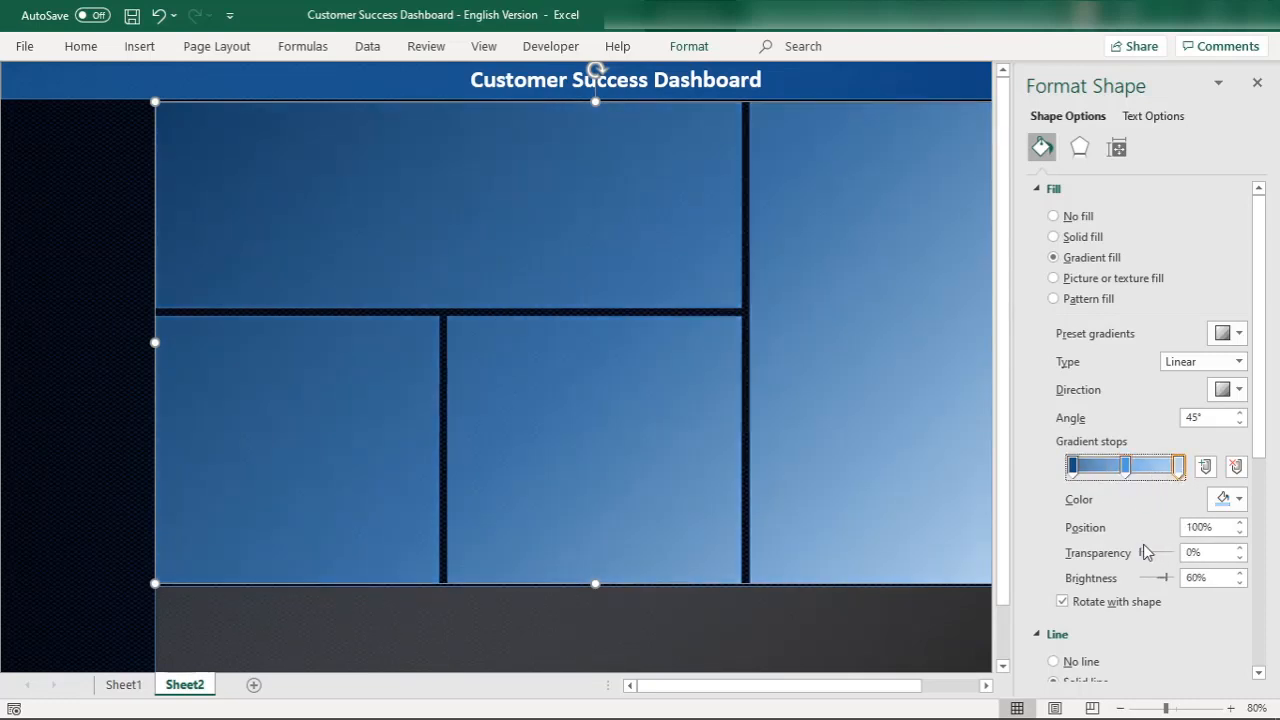
left_click_drag(1141, 553, 1152, 557)
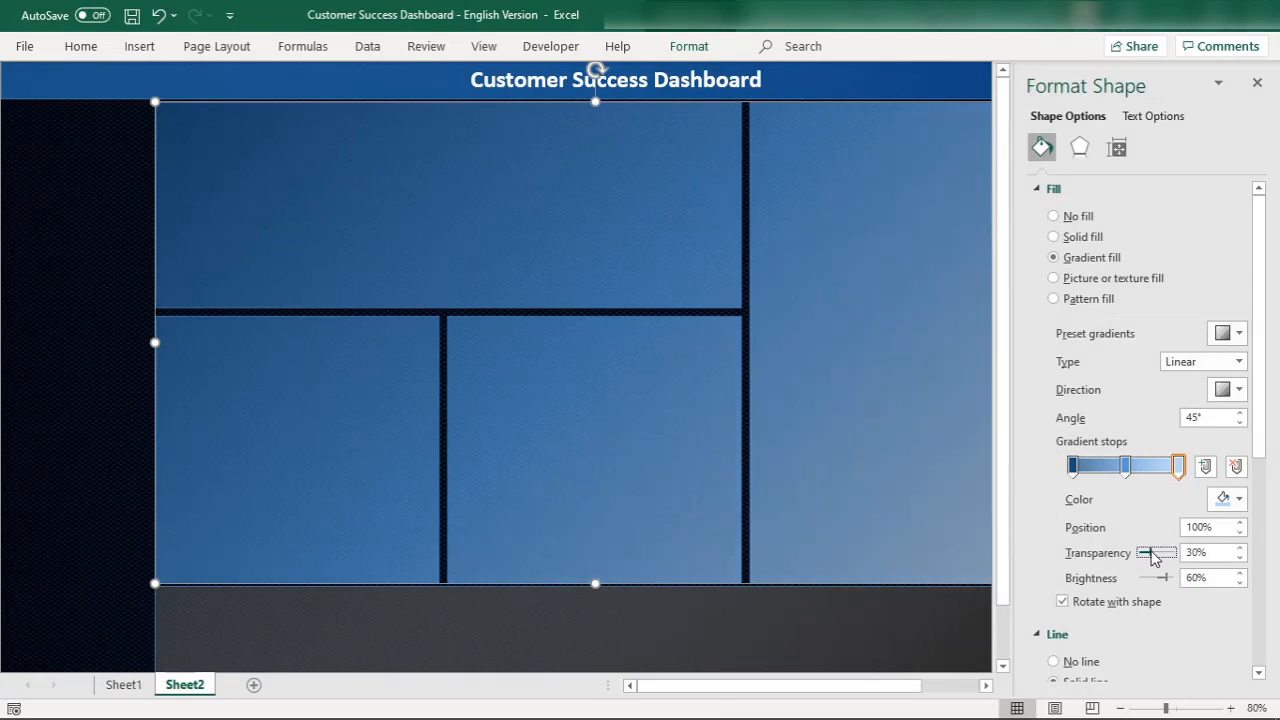
left_click(102, 337)
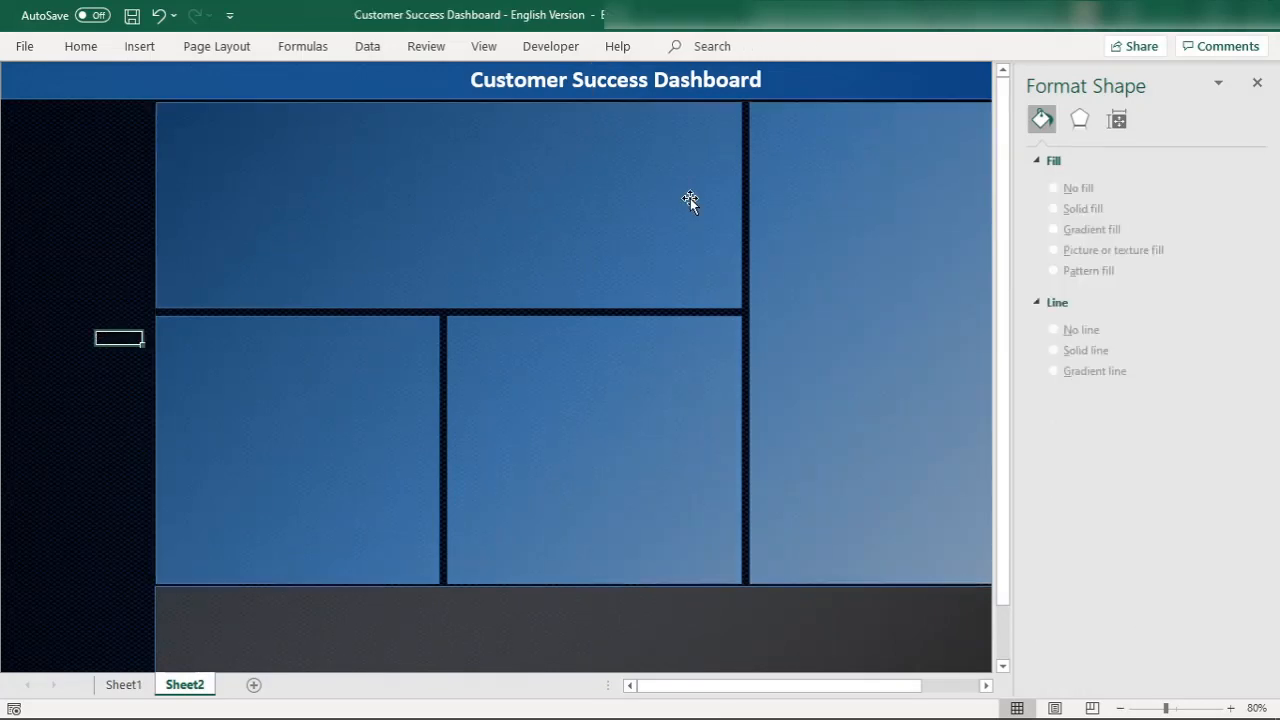
left_click(1257, 82)
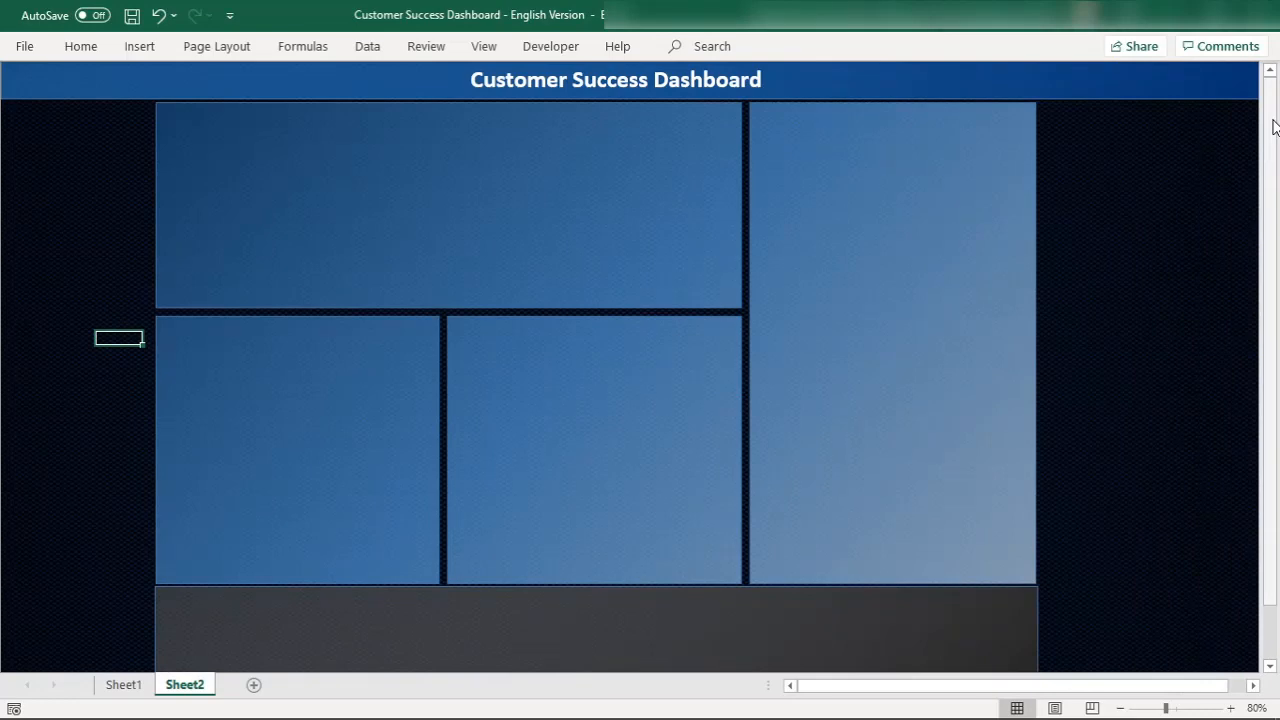